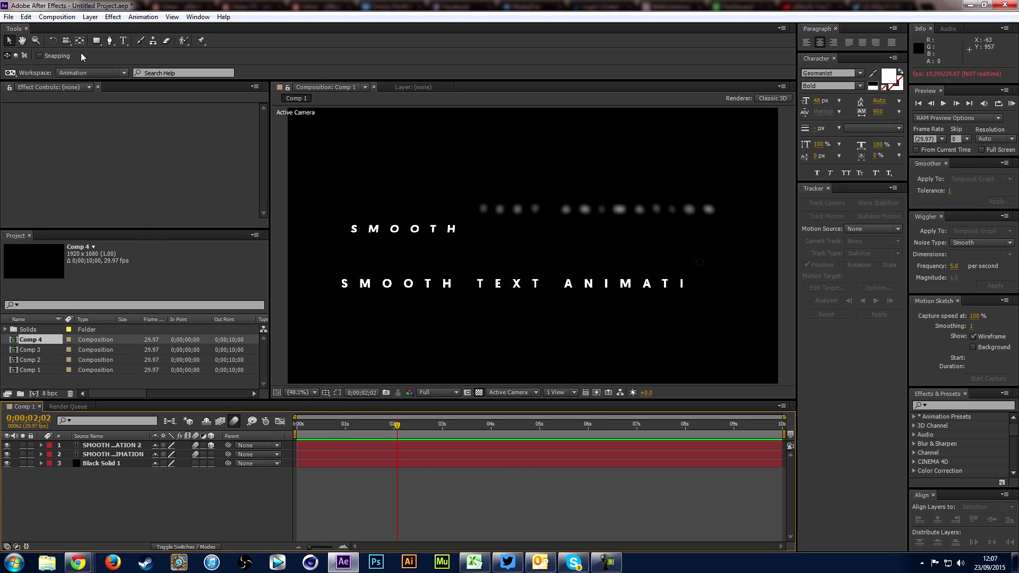
# Create a new composition with the HDTV 1080 29.97 preset and a duration of 10 seconds.
pyautogui.click(60, 18)
pyautogui.click(74, 23)
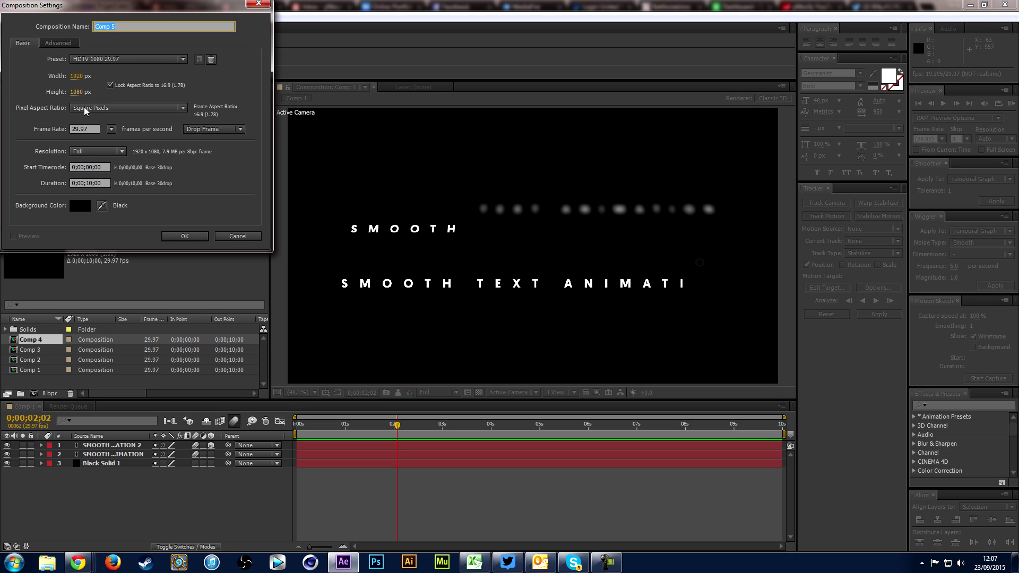
pyautogui.click(175, 235)
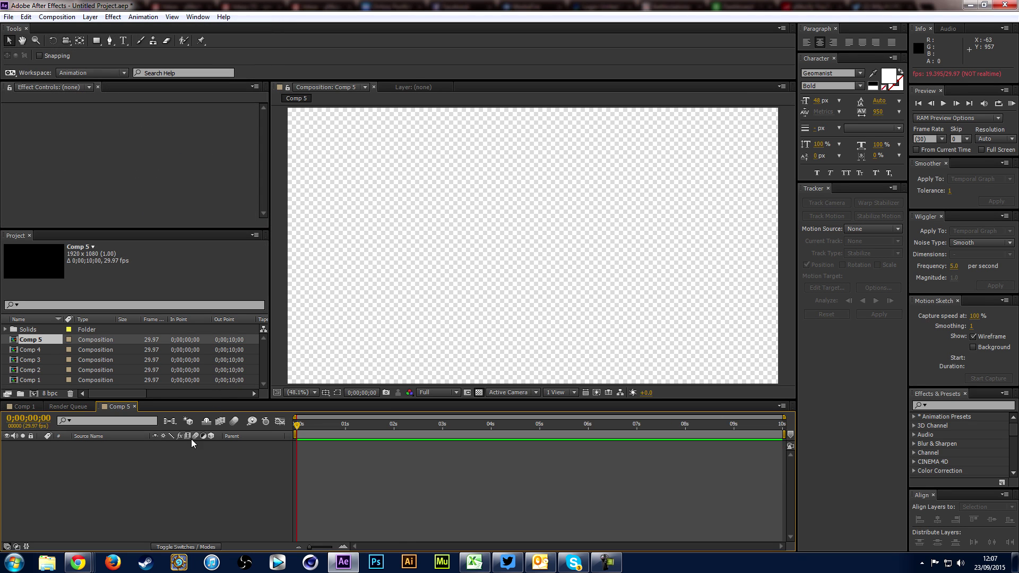
# Add a black 1920 x 1080 solid layer to the composition as the background.
pyautogui.rightClick(167, 452)
pyautogui.moveTo(201, 342)
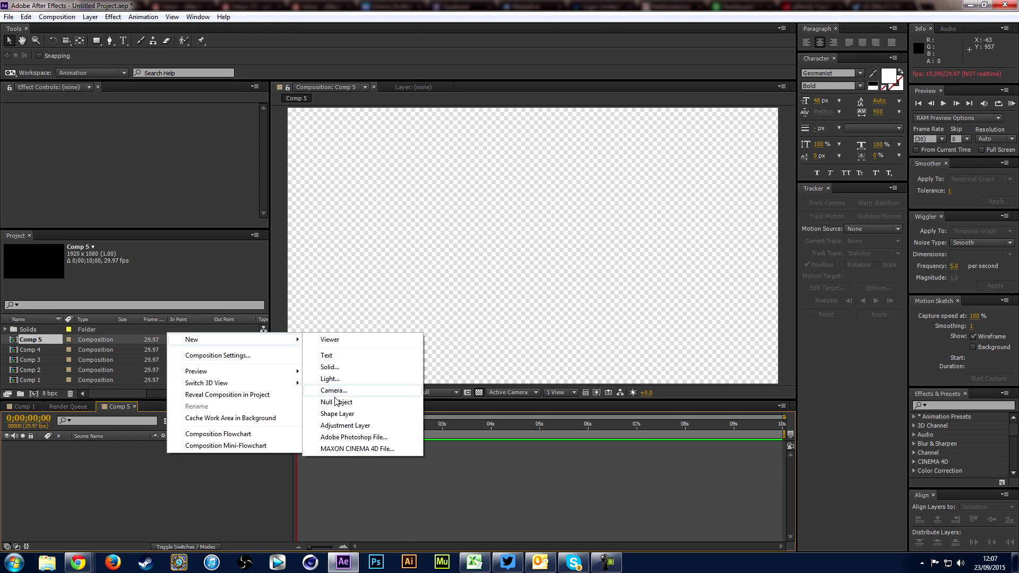
pyautogui.click(329, 367)
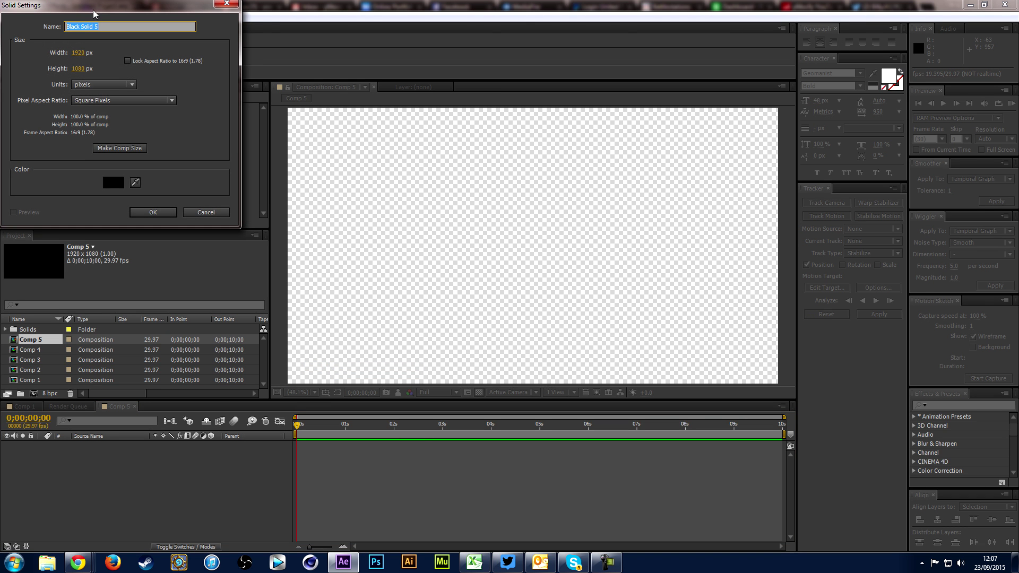
pyautogui.click(152, 211)
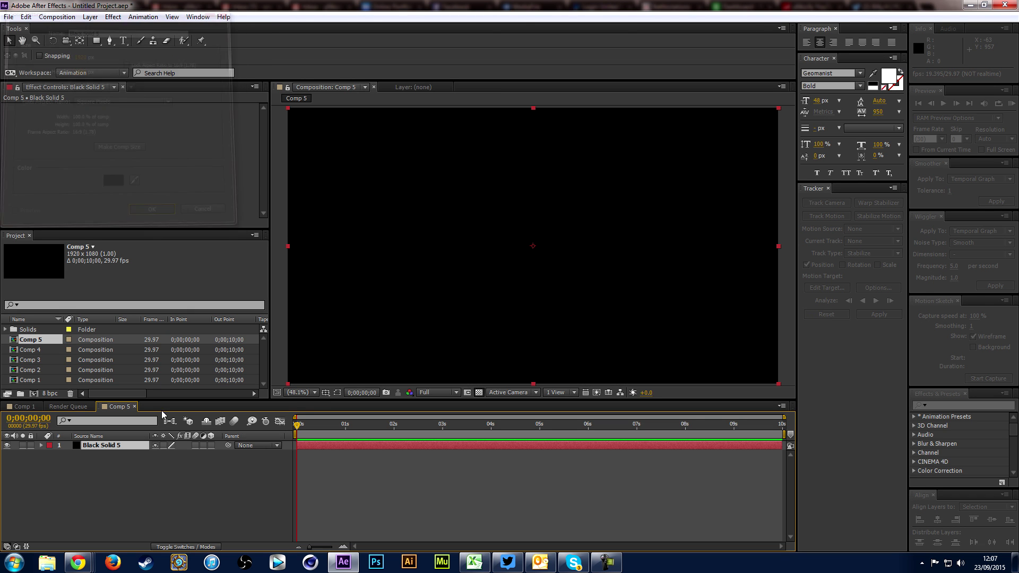
# Add a text layer reading "TUTORIAL TEXT HERE" above the black solid and finish text editing.
pyautogui.rightClick(143, 469)
pyautogui.moveTo(167, 354)
pyautogui.click(332, 373)
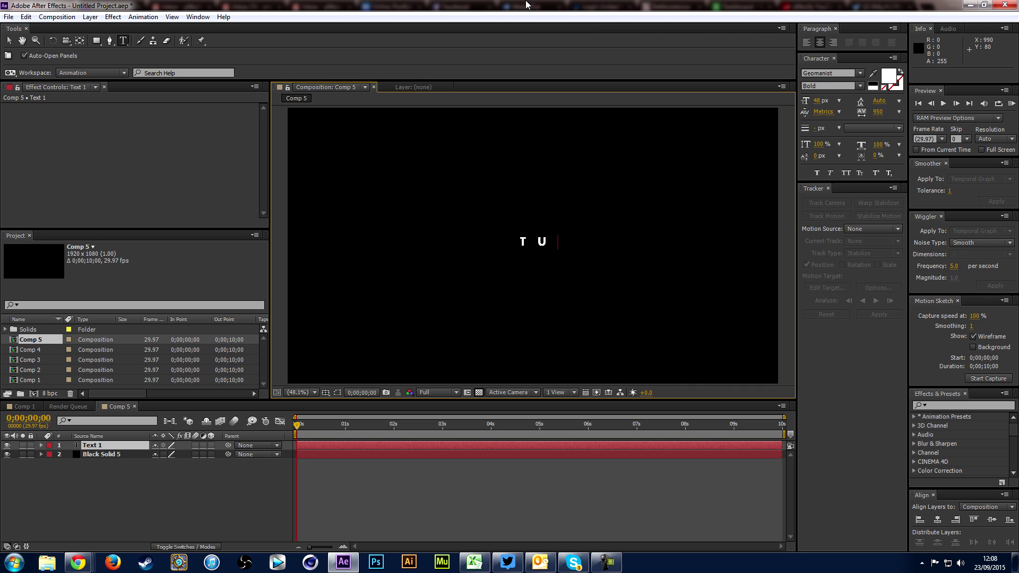
pyautogui.write('O')
pyautogui.press('BackSpace')
pyautogui.write('TORIAL TEXT HERE')
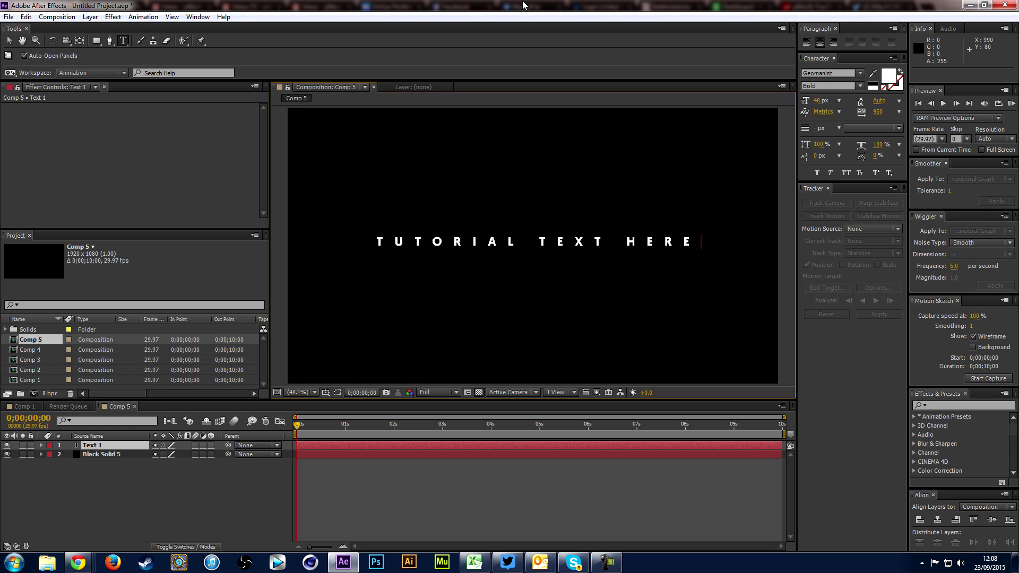
pyautogui.click(9, 41)
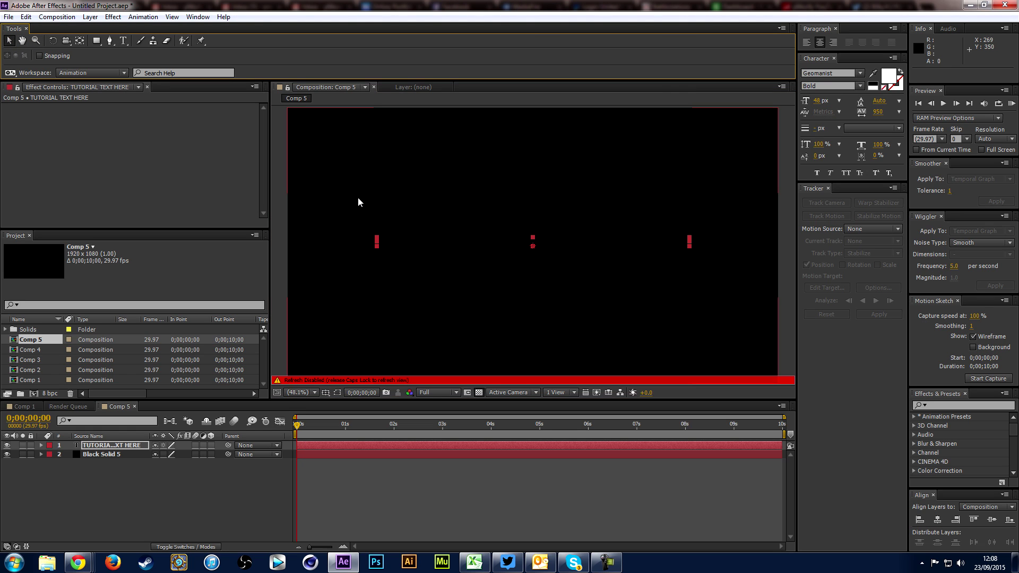
# Center the text layer horizontally and vertically in the composition, and deselect it.
pyautogui.click(942, 522)
pyautogui.click(988, 521)
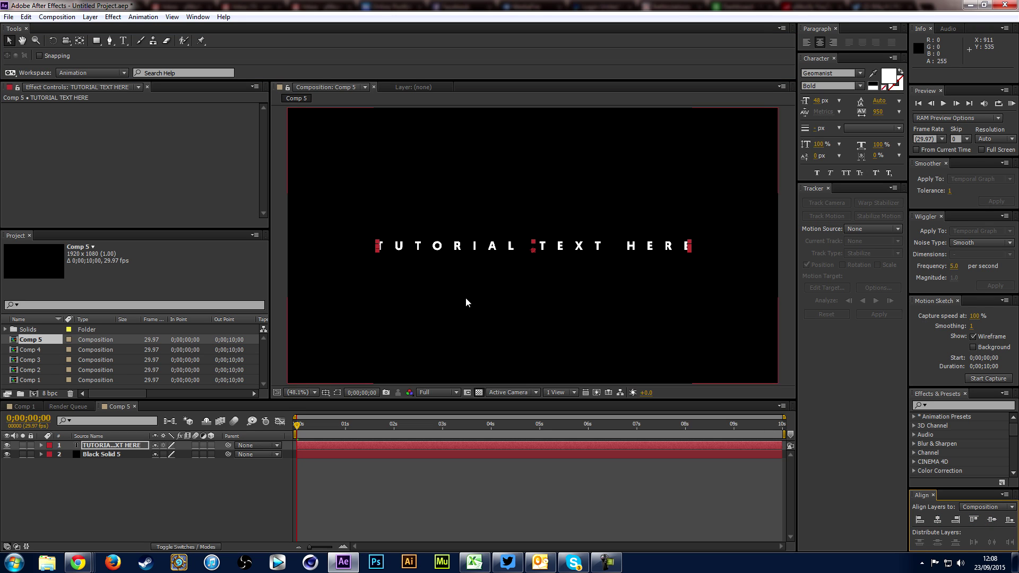
pyautogui.click(374, 498)
# Play back the composition, review the finished text animation in Comp 1, and return to Comp 5.
pyautogui.press('space')
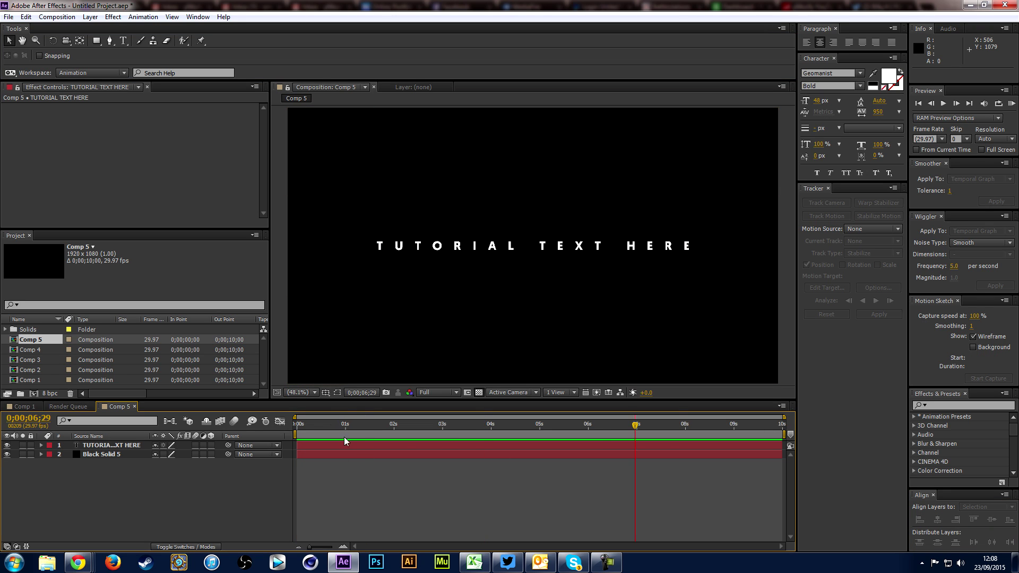
pyautogui.press('space')
pyautogui.click(18, 405)
pyautogui.moveTo(371, 435); pyautogui.dragTo(613, 441)
pyautogui.click(110, 406)
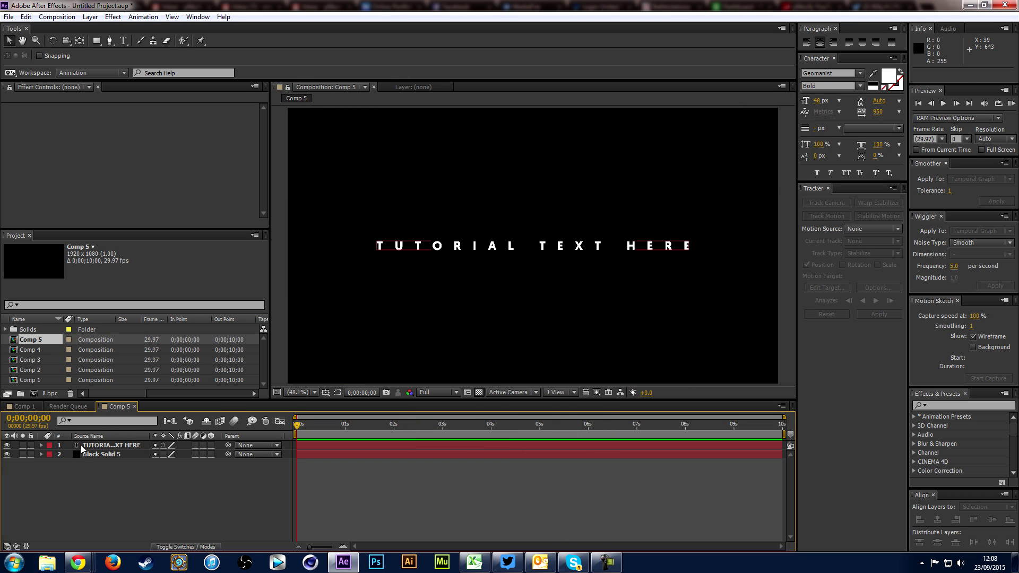
# Expand the TUTORIAL TEXT HERE layer to reveal its Text and Transform property groups.
pyautogui.click(80, 445)
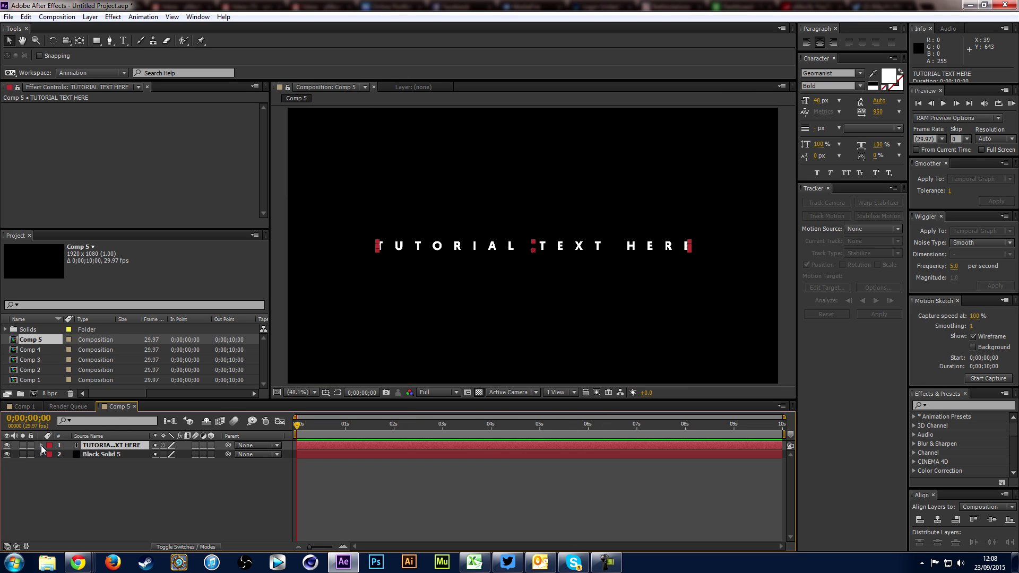
pyautogui.click(41, 446)
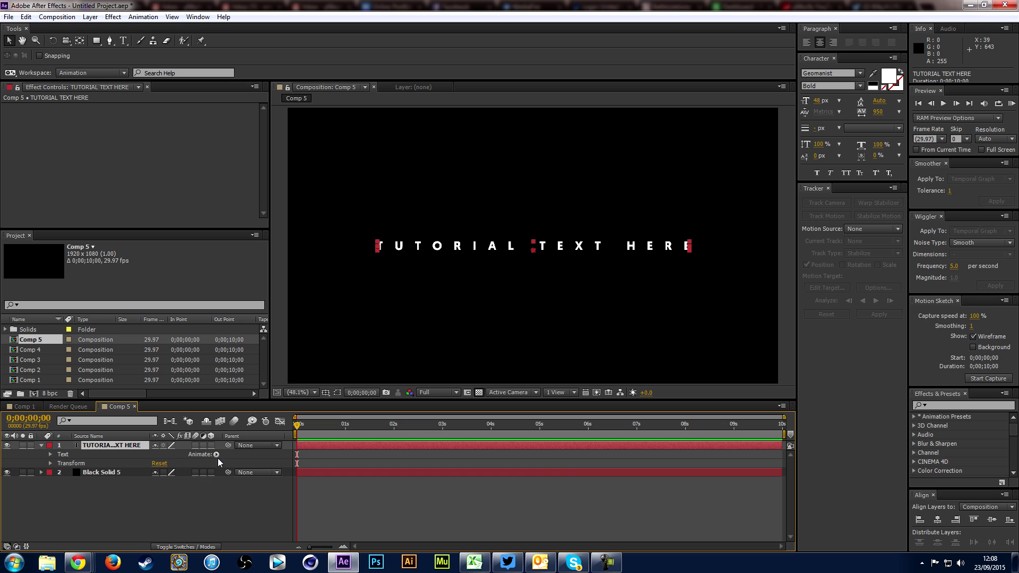
# Try shifting the text layer's anchor point horizontally, undo the change, and collapse the Transform properties.
pyautogui.click(50, 463)
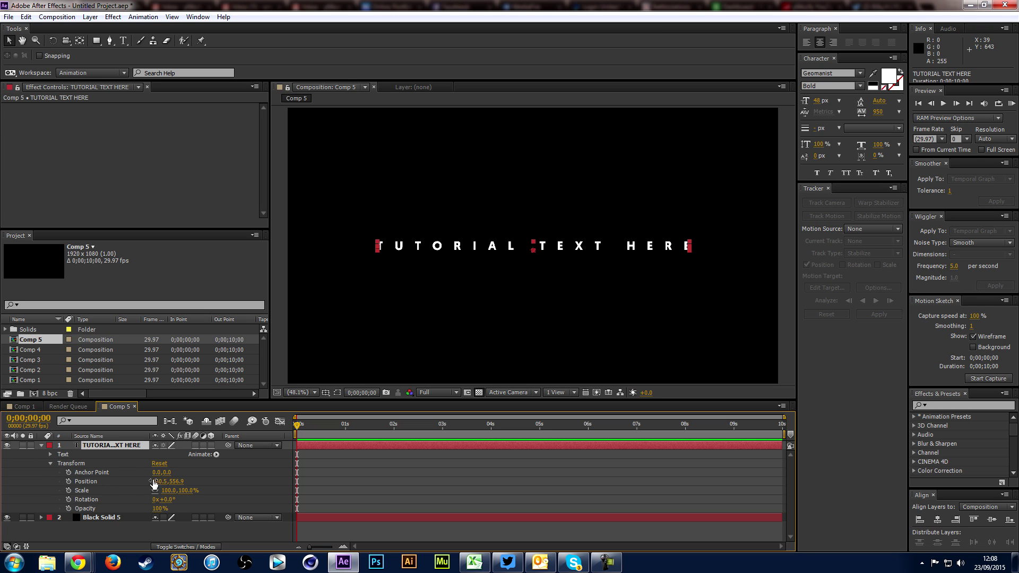
pyautogui.click(86, 472)
pyautogui.hotkey('ctrl', 'z')
pyautogui.hotkey('ctrl', 'z')
pyautogui.hotkey('ctrl', 'z')
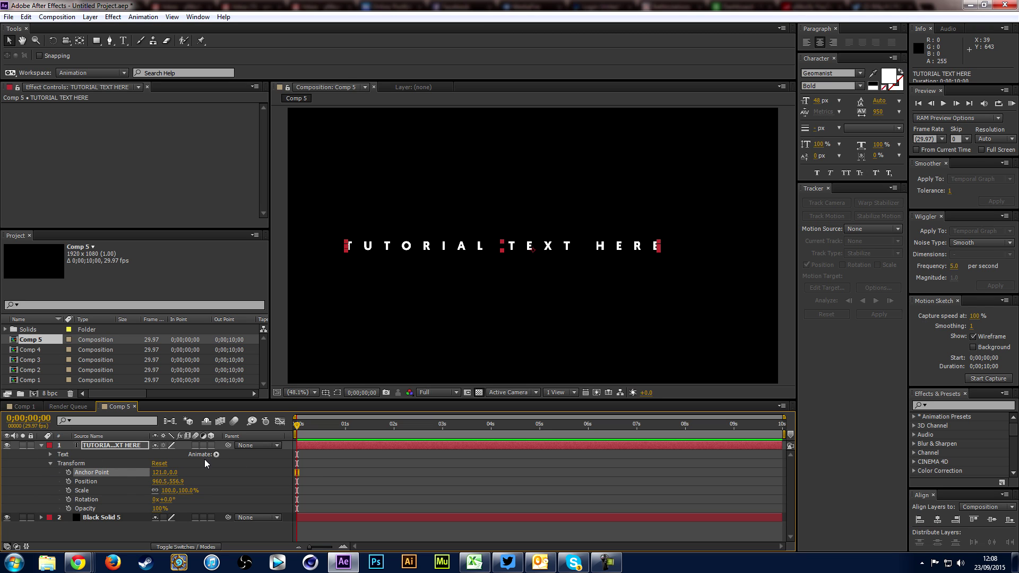
pyautogui.click(51, 463)
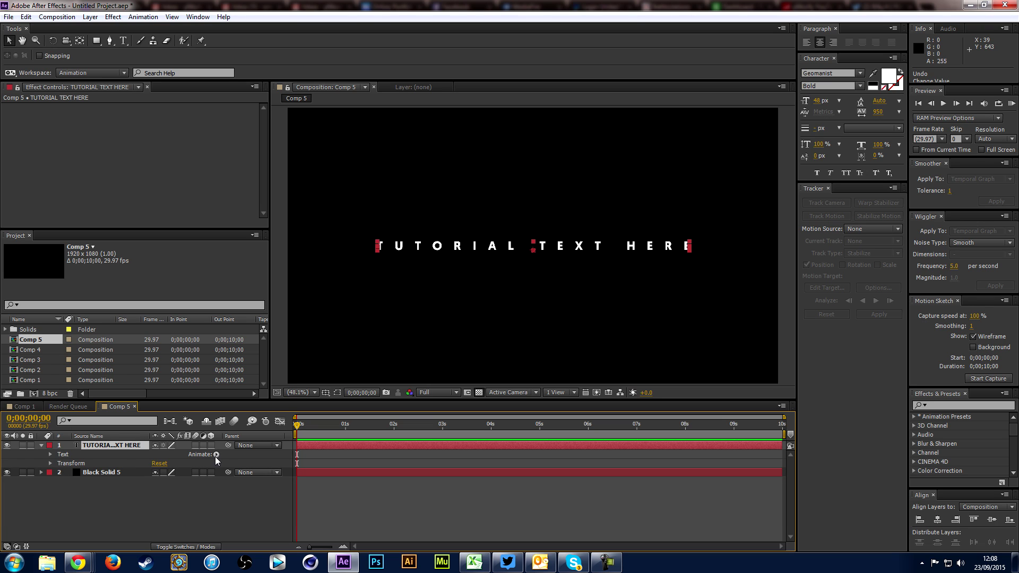
# Add a Position animator to the text layer and set its position to 0.0, -100.0.
pyautogui.click(215, 455)
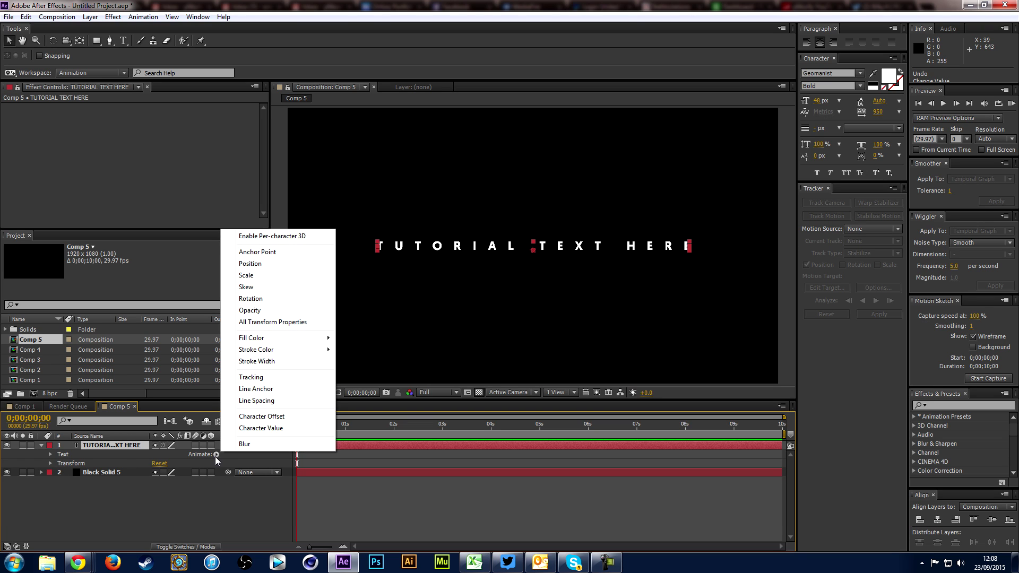
pyautogui.click(216, 455)
pyautogui.click(216, 455)
pyautogui.click(250, 264)
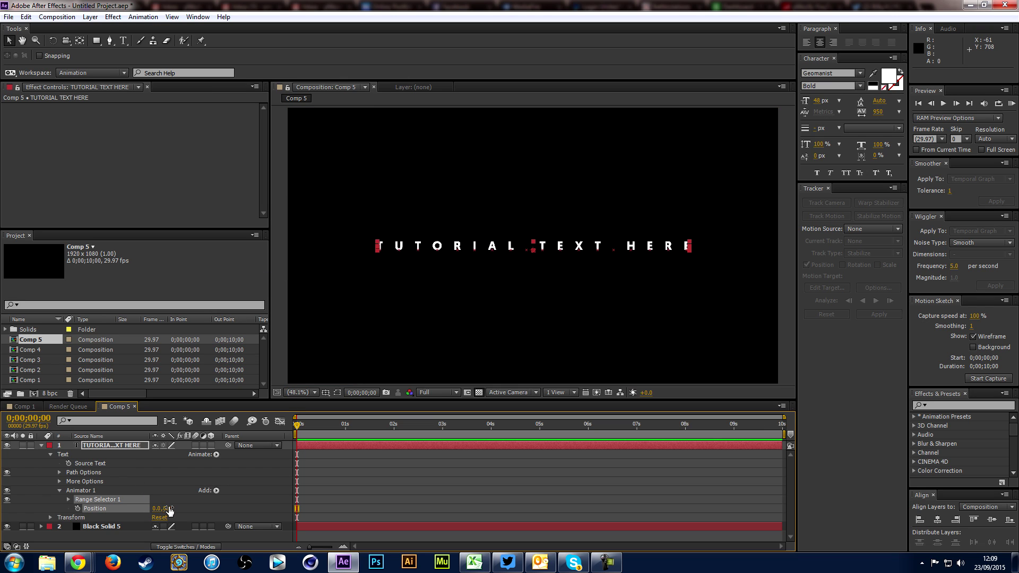
pyautogui.moveTo(168, 508); pyautogui.dragTo(104, 518)
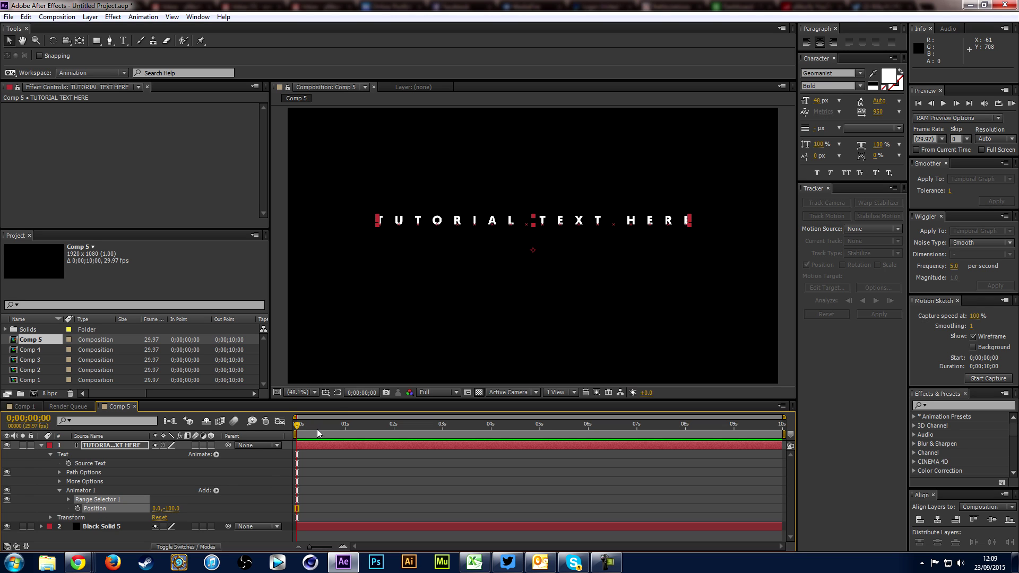
pyautogui.press('space')
# Expand Range Selector 1 under Animator 1 and select its Start and End properties.
pyautogui.click(68, 499)
pyautogui.click(102, 508)
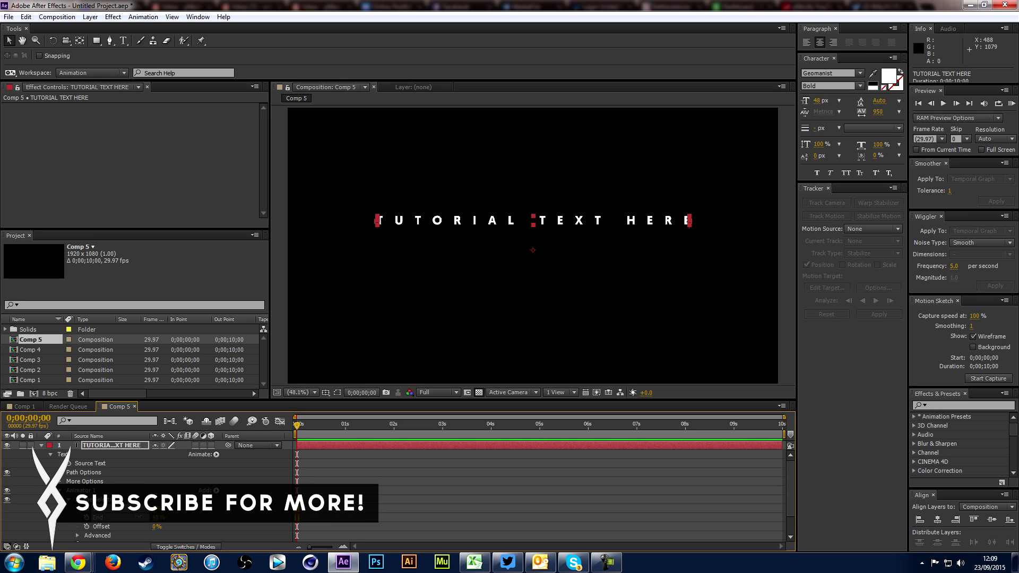
pyautogui.moveTo(158, 518); pyautogui.dragTo(257, 517)
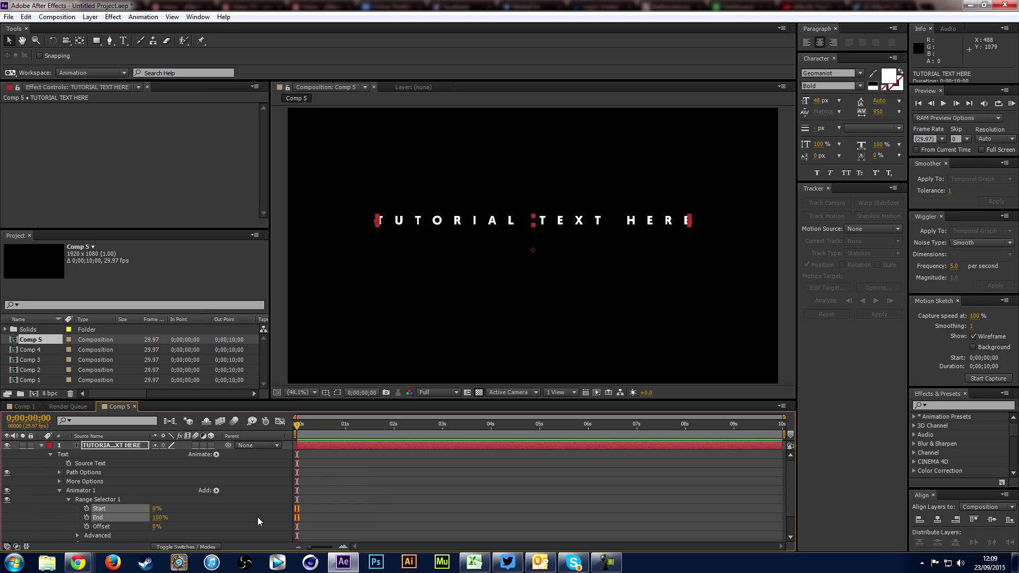
# Test the range selector's Start value at 4%, 20%, 73% and 89%, and return it to 0%.
pyautogui.moveTo(153, 509); pyautogui.dragTo(131, 522)
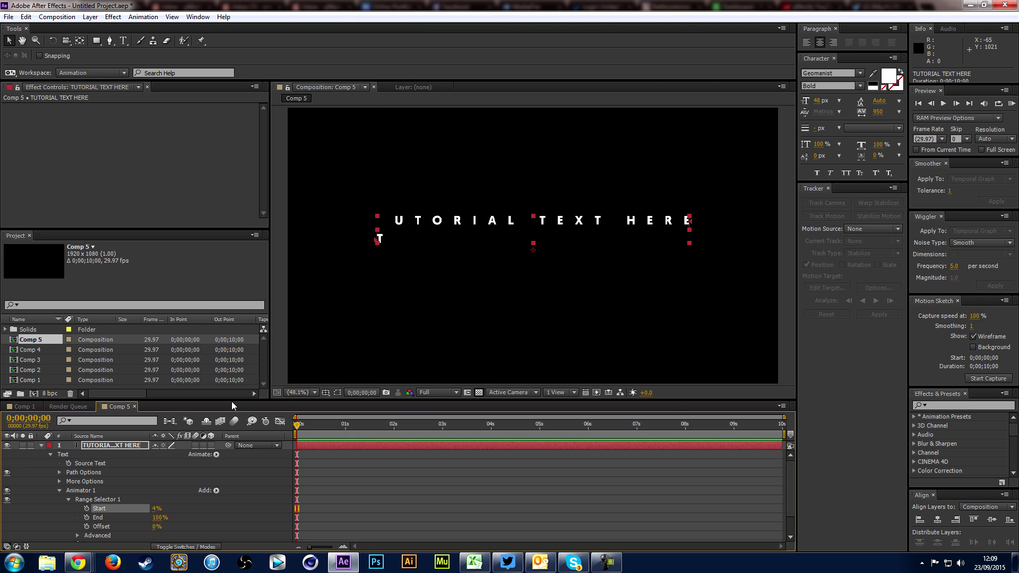
pyautogui.moveTo(155, 509); pyautogui.dragTo(163, 508)
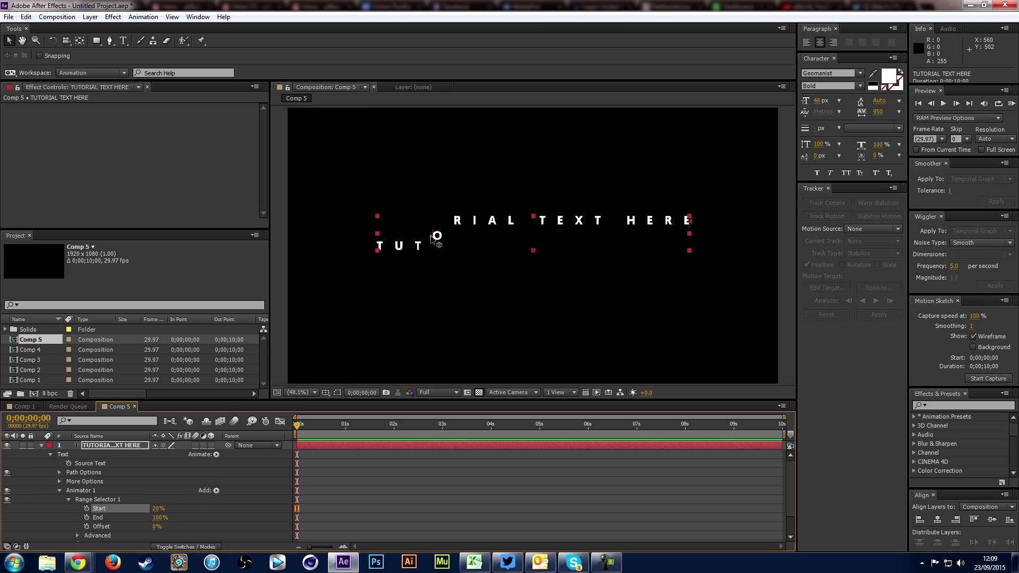
pyautogui.moveTo(156, 508); pyautogui.dragTo(179, 505)
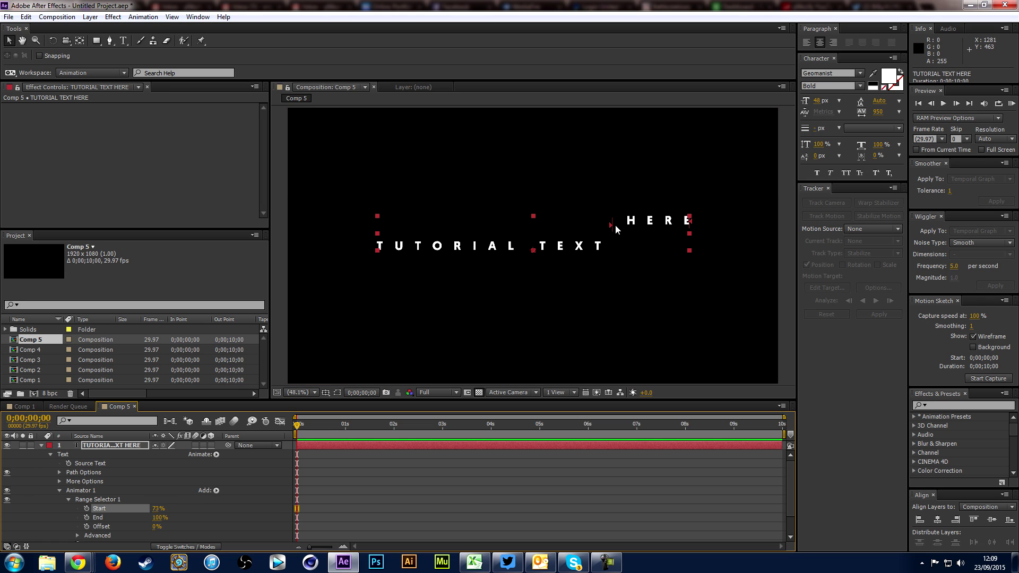
pyautogui.moveTo(611, 224); pyautogui.dragTo(640, 233)
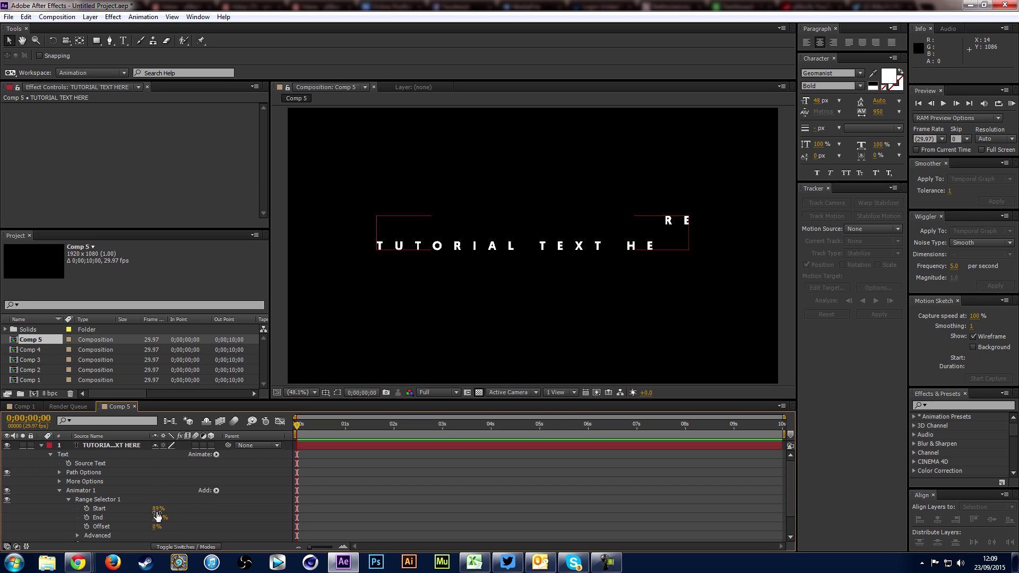
pyautogui.moveTo(159, 510); pyautogui.dragTo(107, 500)
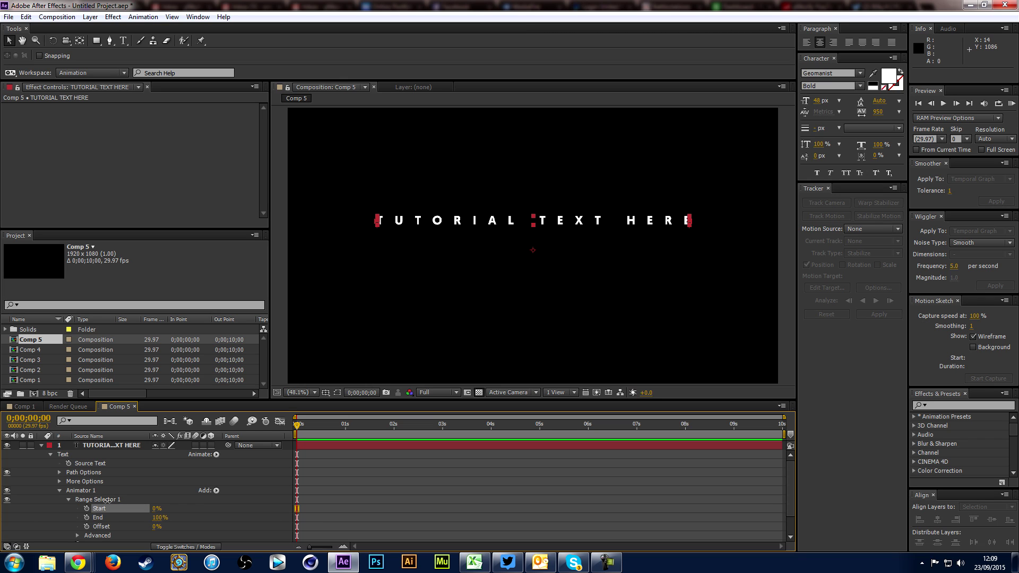
# Keyframe the range selector's Start from 0% at the composition start to 100% at 0;00;04;00, and scrub through the animation.
pyautogui.click(113, 508)
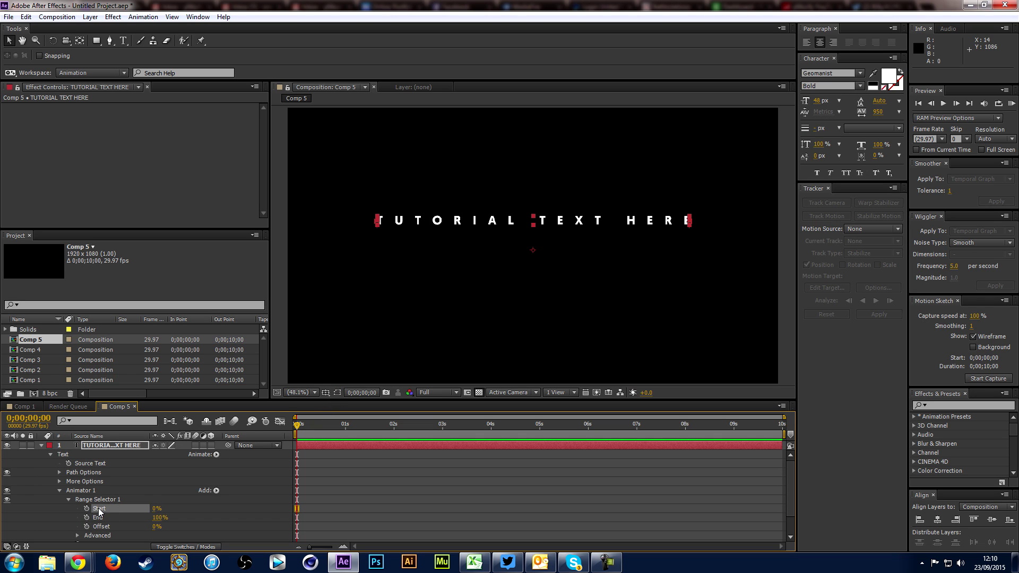
pyautogui.click(88, 509)
pyautogui.moveTo(155, 509); pyautogui.dragTo(178, 511)
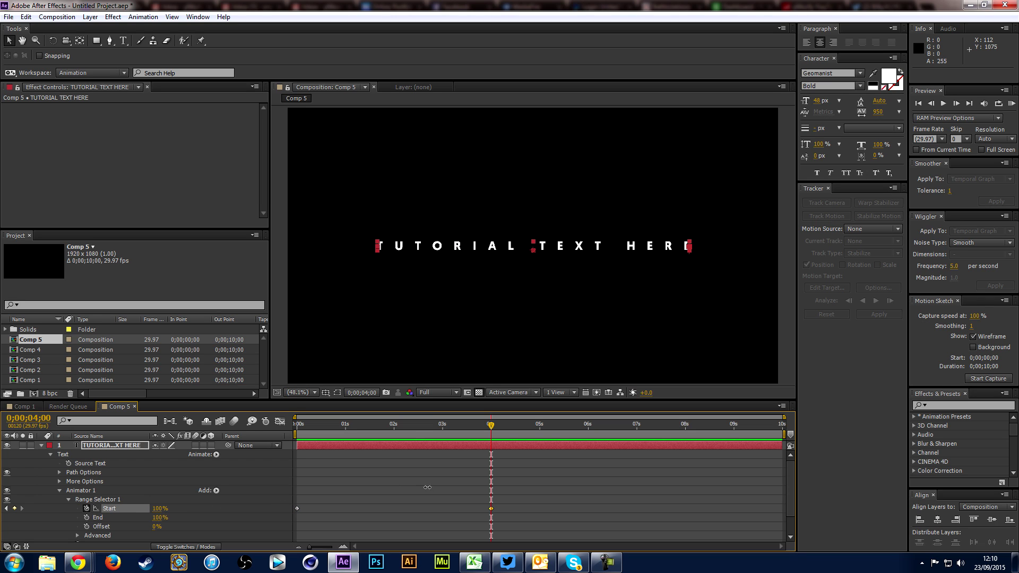
pyautogui.moveTo(397, 419); pyautogui.dragTo(454, 451)
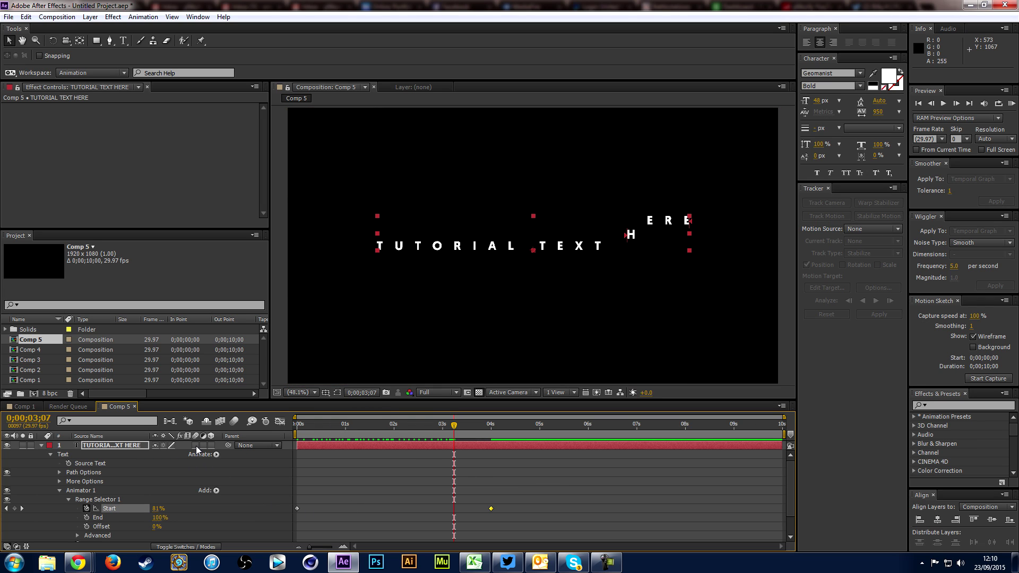
# Turn on motion blur for the text layer and enable motion blur for the whole composition.
pyautogui.click(207, 547)
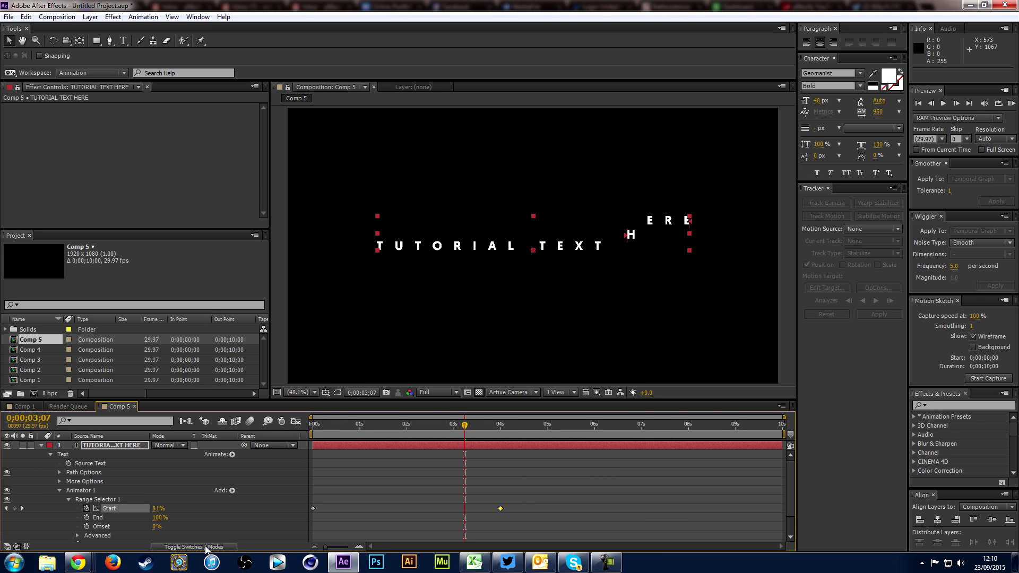
pyautogui.click(207, 547)
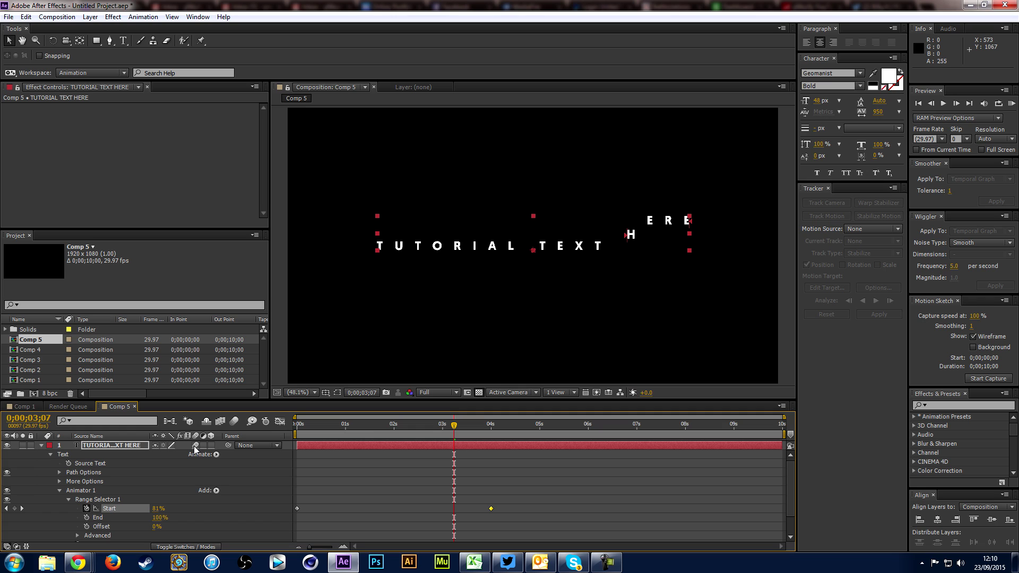
pyautogui.moveTo(361, 435)
pyautogui.mouseDown()
pyautogui.moveTo(309, 441)
pyautogui.moveTo(368, 441)
pyautogui.mouseUp()
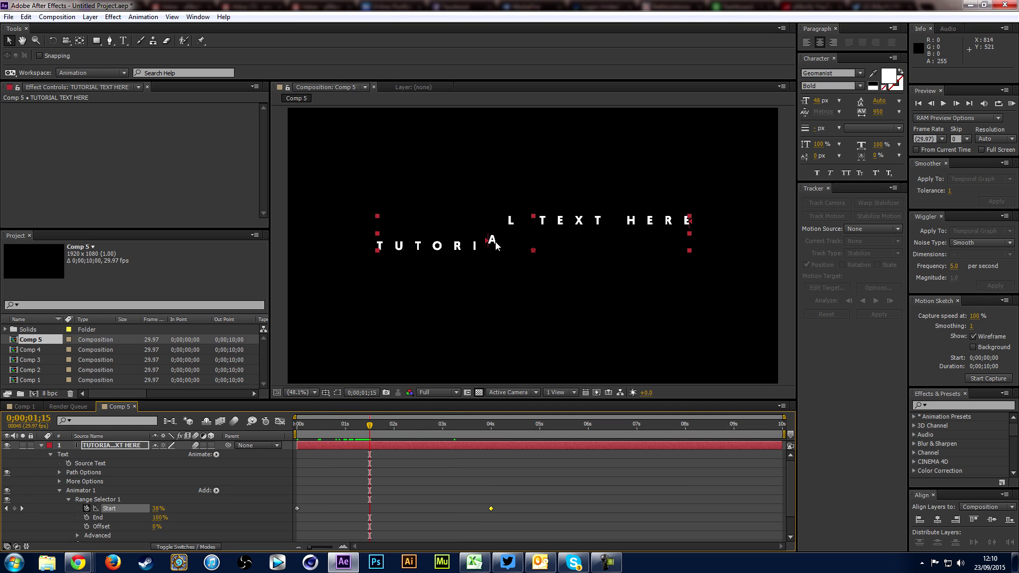
pyautogui.click(234, 421)
# Scrub the timeline from the start past the 4-second keyframe to examine the letter animation with motion blur.
pyautogui.moveTo(355, 440)
pyautogui.mouseDown()
pyautogui.moveTo(323, 438)
pyautogui.moveTo(351, 440)
pyautogui.mouseUp()
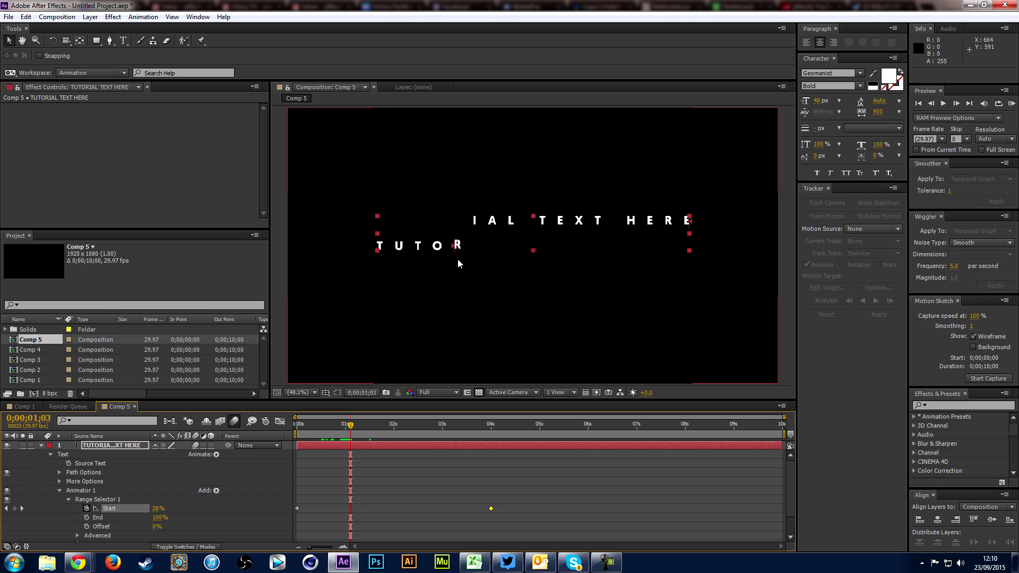
pyautogui.moveTo(295, 425); pyautogui.dragTo(371, 437)
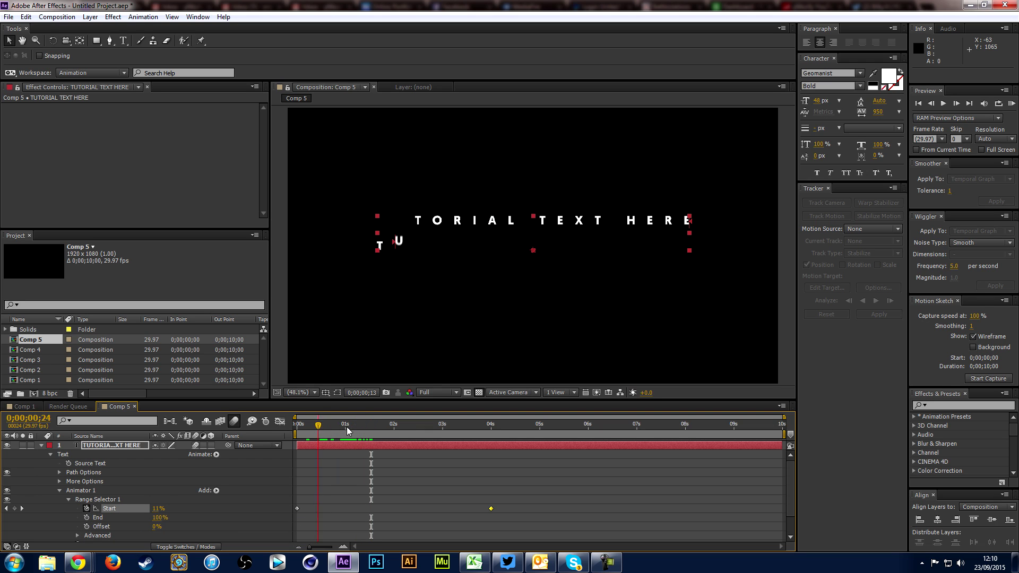
pyautogui.moveTo(371, 425); pyautogui.dragTo(498, 426)
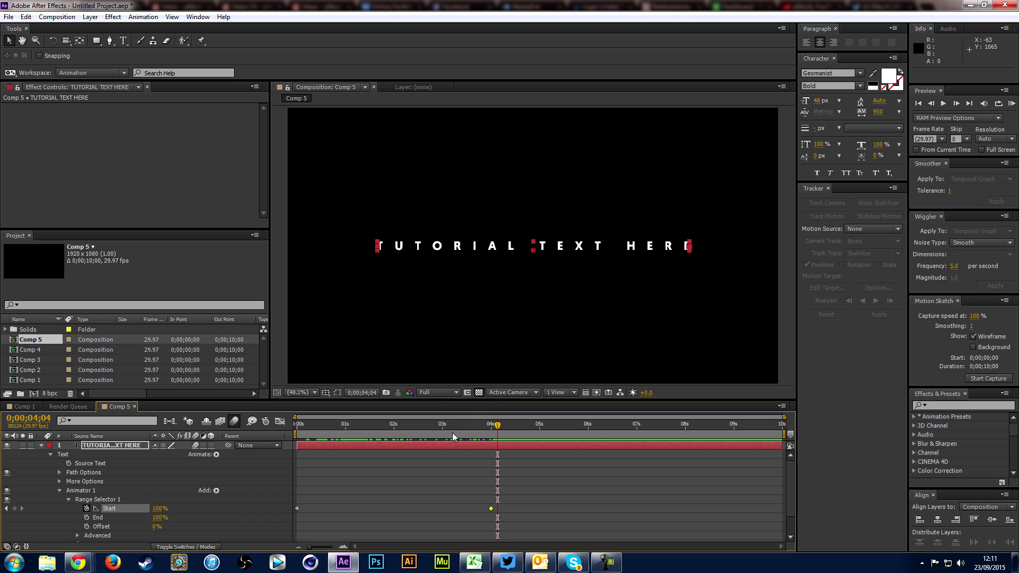
# Scrub through the finished example animation in Comp 1 and return to Comp 5.
pyautogui.scroll(-2, 435, 474)
pyautogui.scroll(2, 413, 492)
pyautogui.click(25, 406)
pyautogui.moveTo(385, 436); pyautogui.dragTo(491, 441)
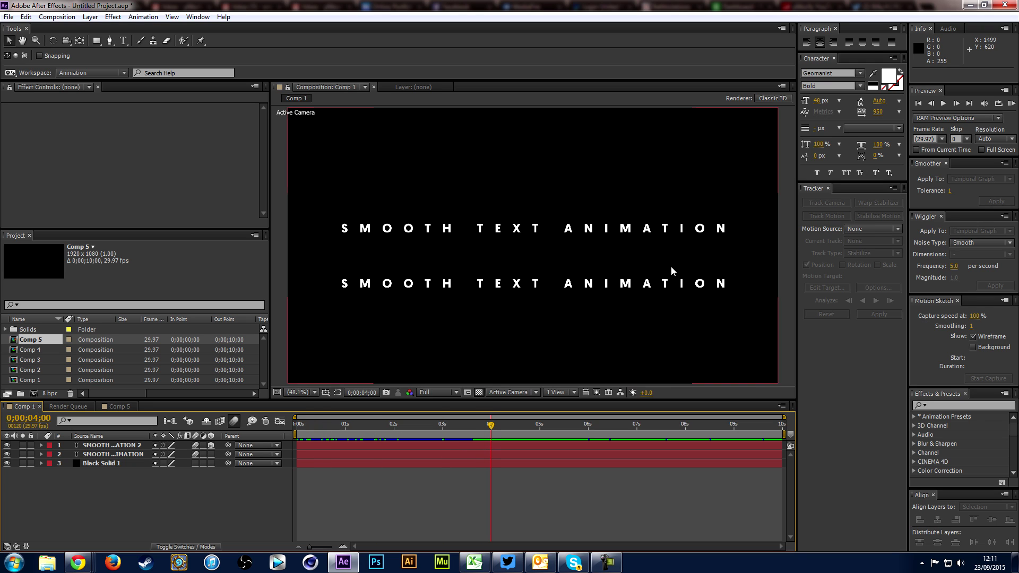
pyautogui.click(108, 409)
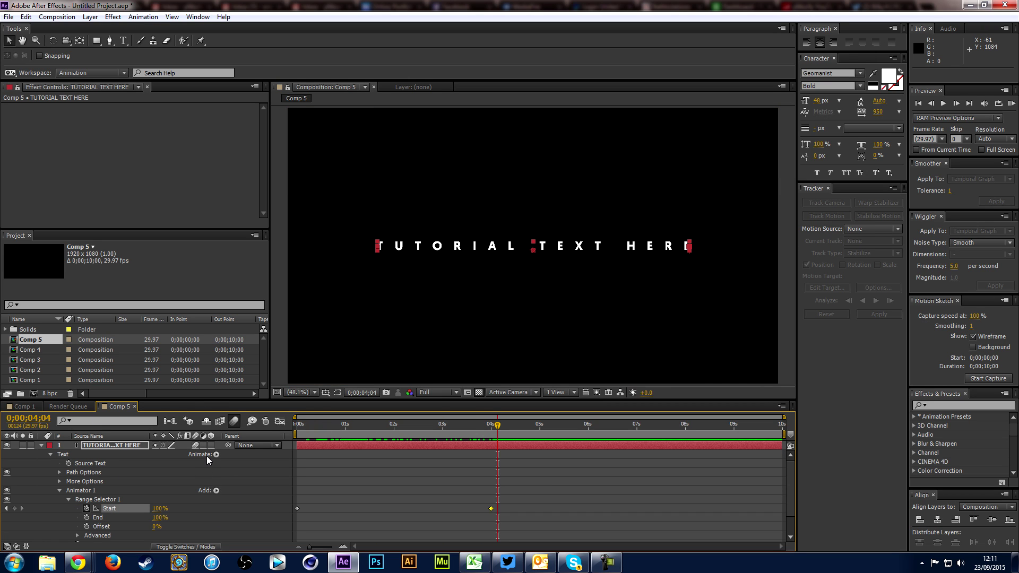
# Add a Blur property to Animator 1, set it to 31, and scrub the opening of the animation.
pyautogui.click(216, 491)
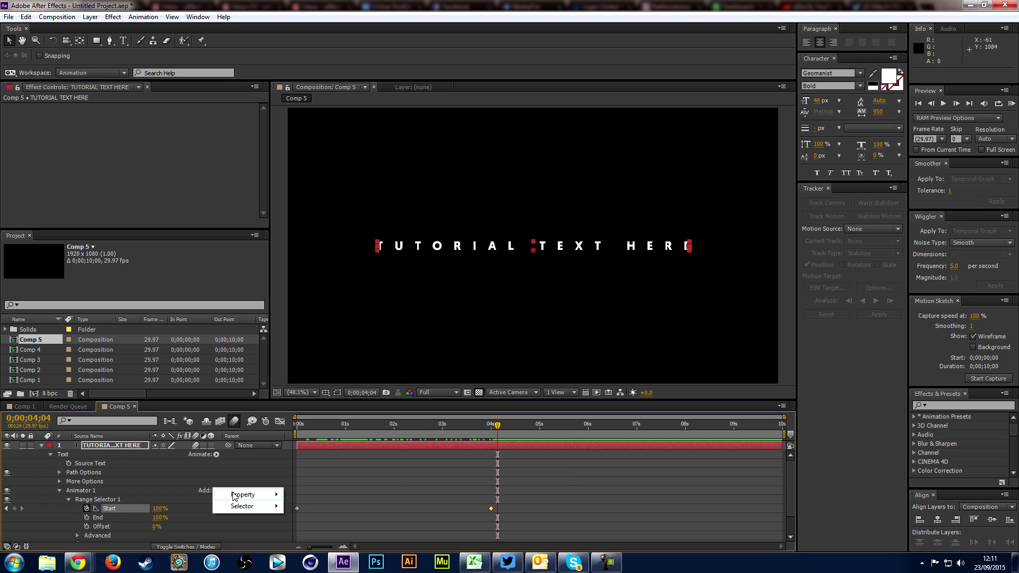
pyautogui.moveTo(240, 505)
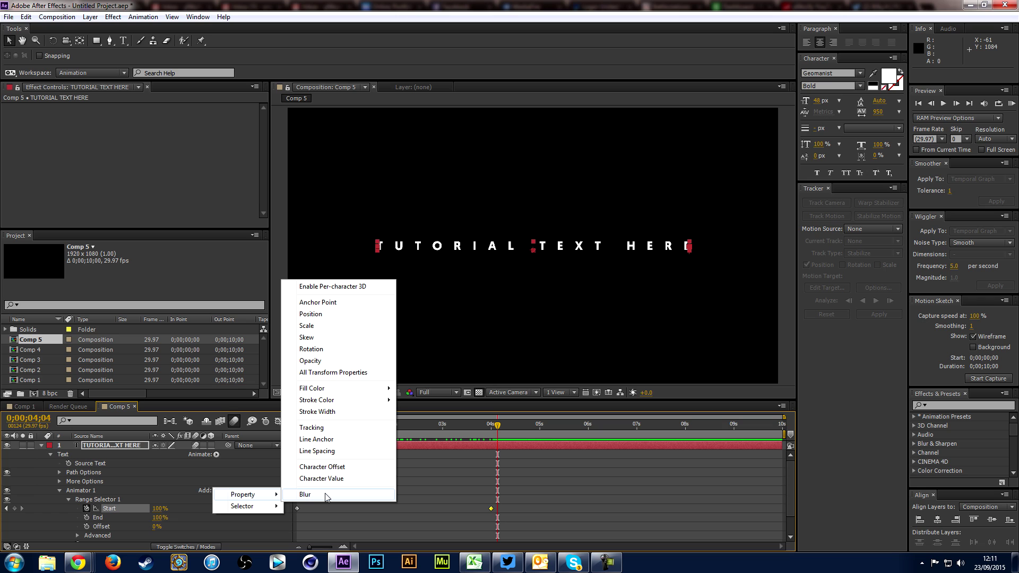
pyautogui.click(325, 495)
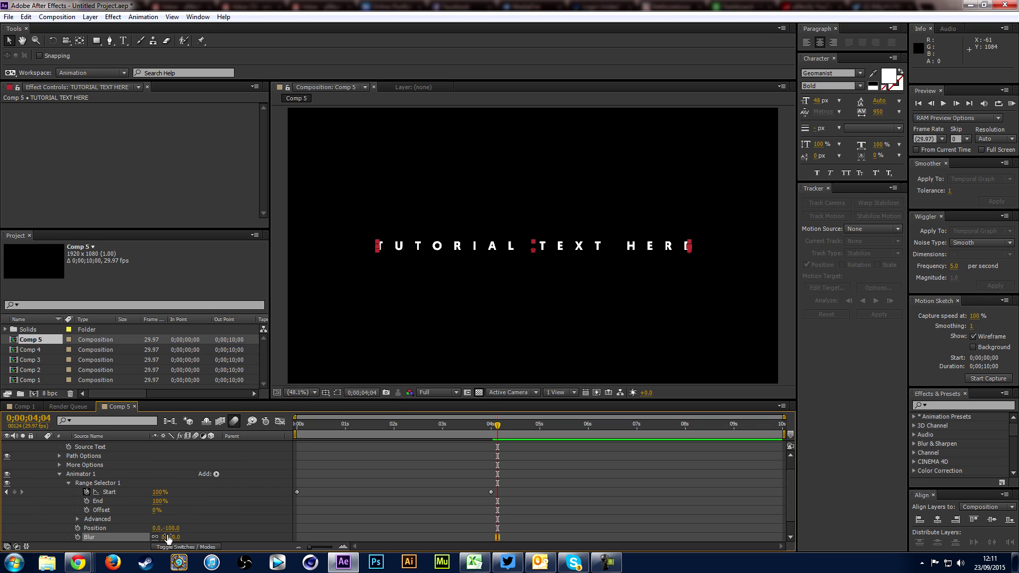
pyautogui.moveTo(168, 539); pyautogui.dragTo(183, 537)
pyautogui.moveTo(296, 434); pyautogui.dragTo(382, 446)
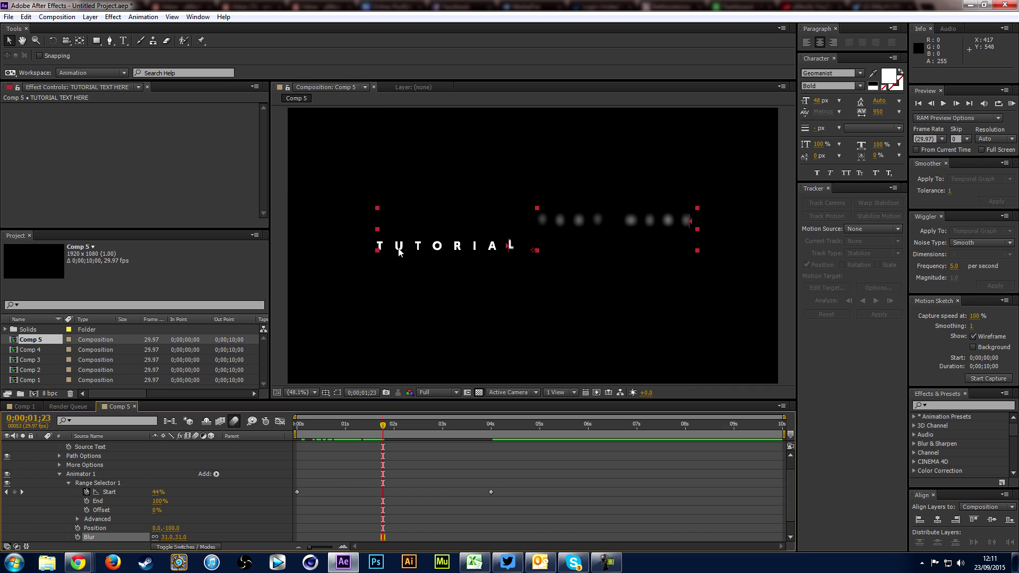
# Examine the motion of both SMOOTH TEXT ANIMATION lines in Comp 1 by scrubbing, and return to Comp 5.
pyautogui.click(21, 407)
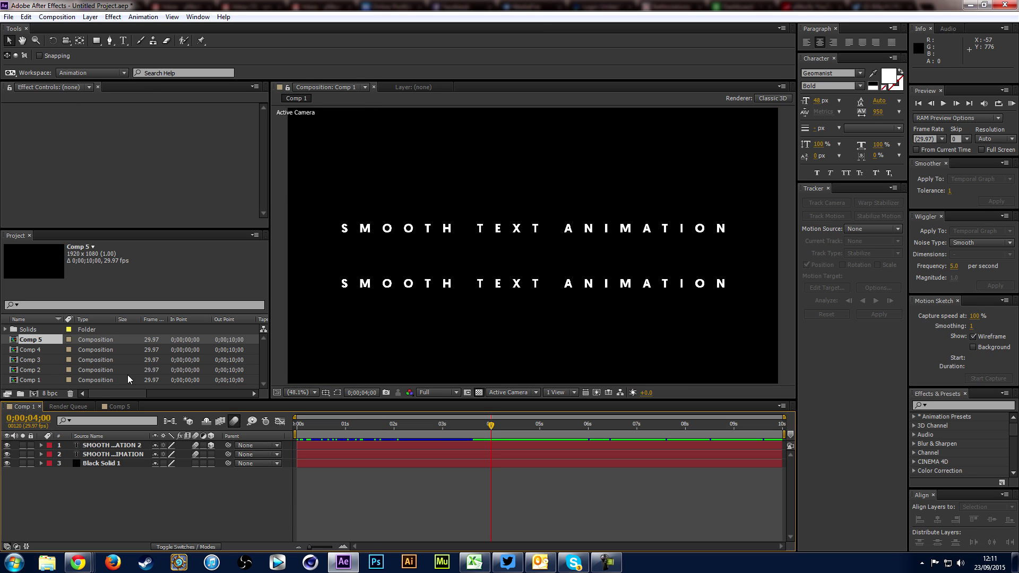
pyautogui.click(315, 425)
pyautogui.moveTo(323, 425); pyautogui.dragTo(511, 447)
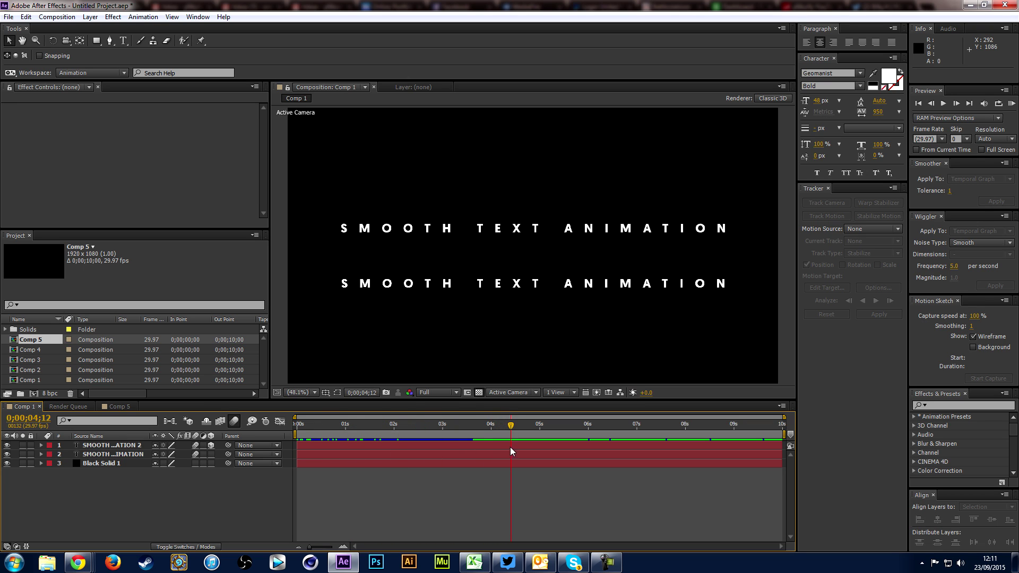
pyautogui.moveTo(393, 427); pyautogui.dragTo(476, 426)
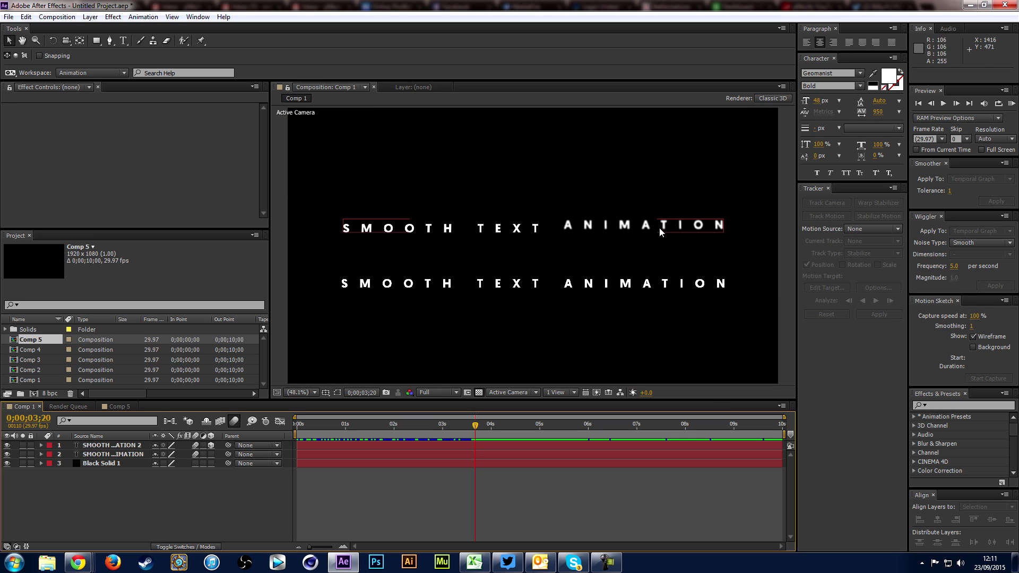
pyautogui.click(116, 407)
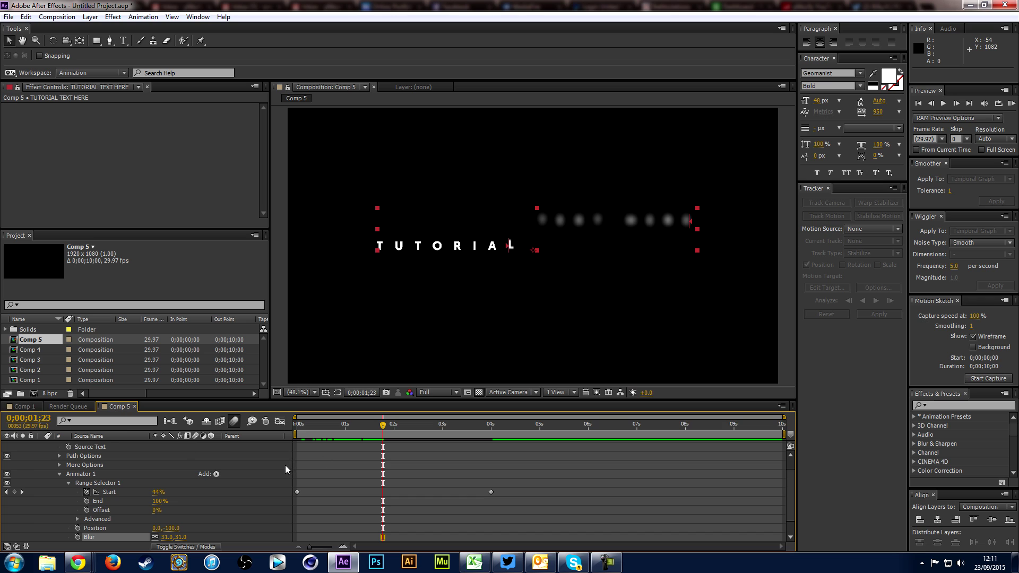
# Base the range selector on Words in its Advanced settings and scrub through the word-by-word animation.
pyautogui.scroll(-1, 186, 473)
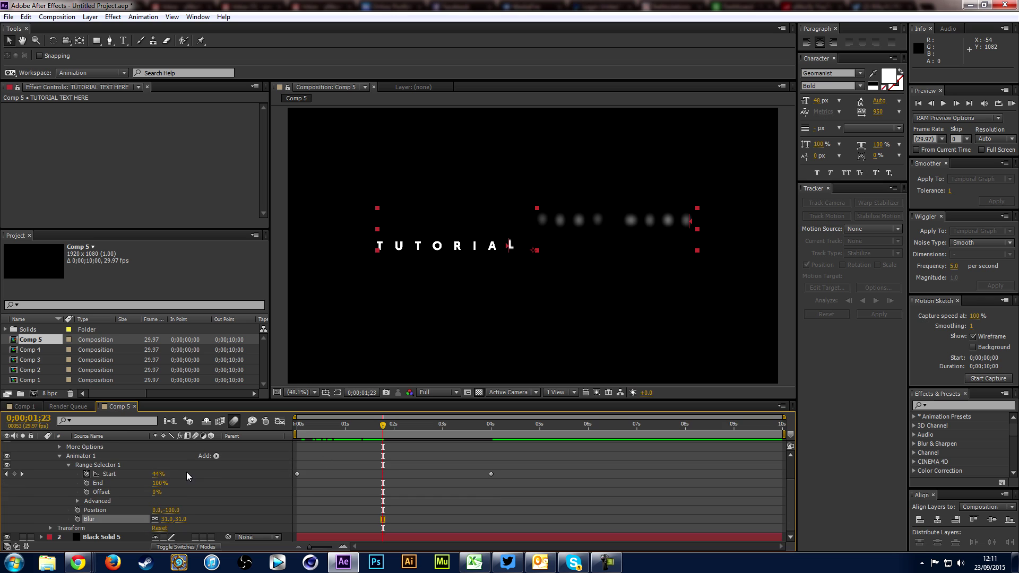
pyautogui.click(78, 501)
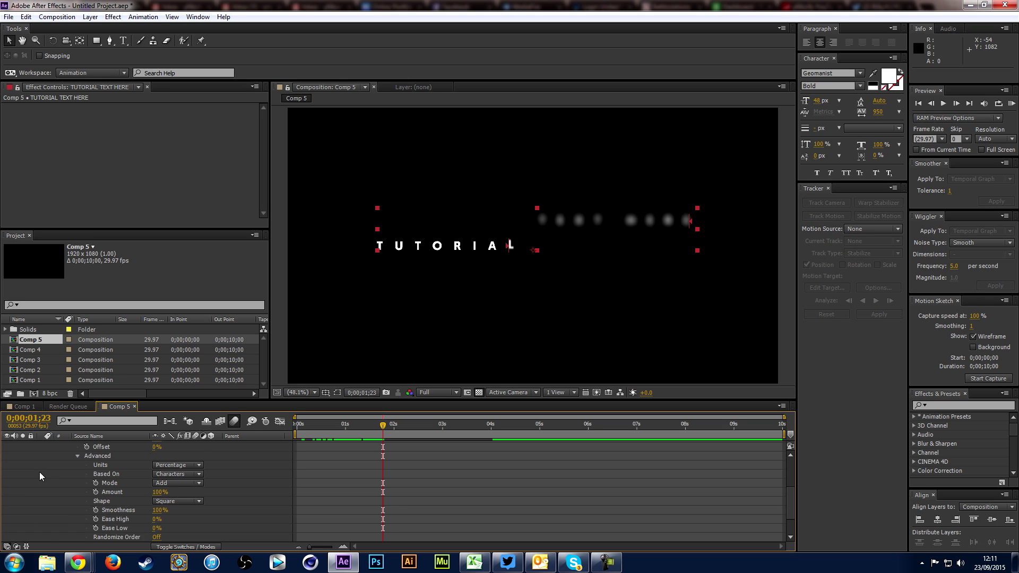
pyautogui.scroll(-1, 39, 473)
pyautogui.scroll(1, 152, 485)
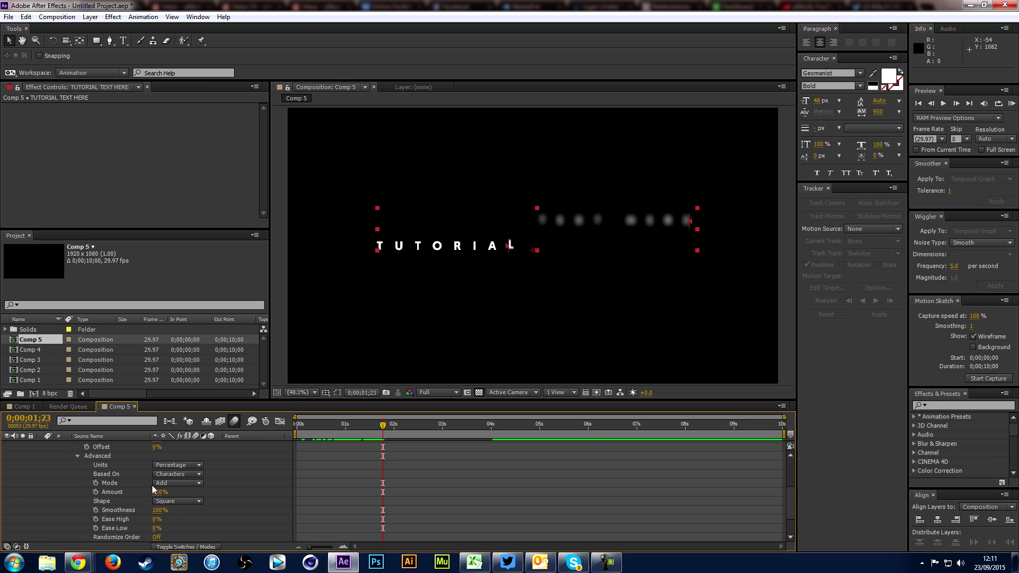
pyautogui.click(99, 473)
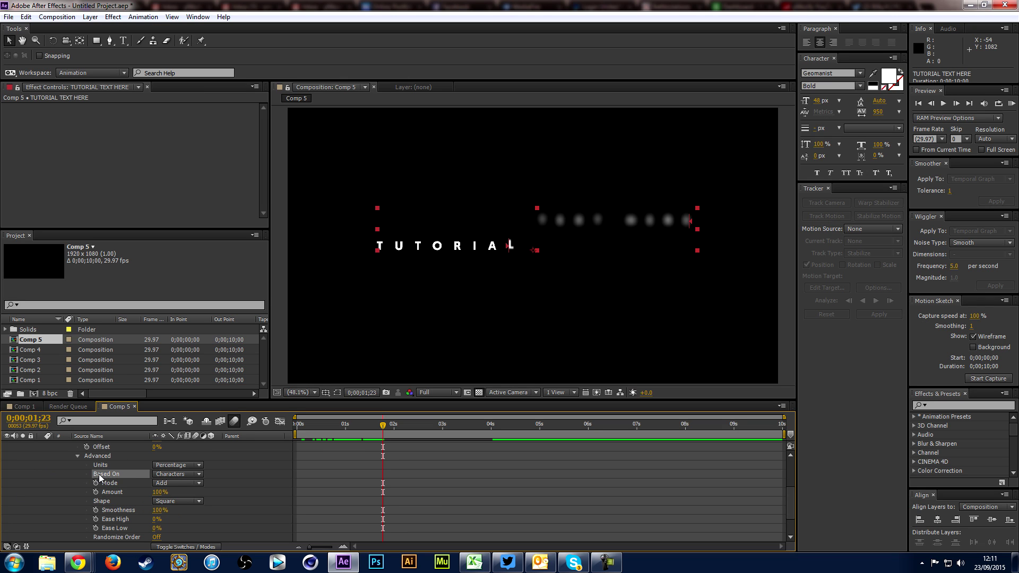
pyautogui.click(176, 474)
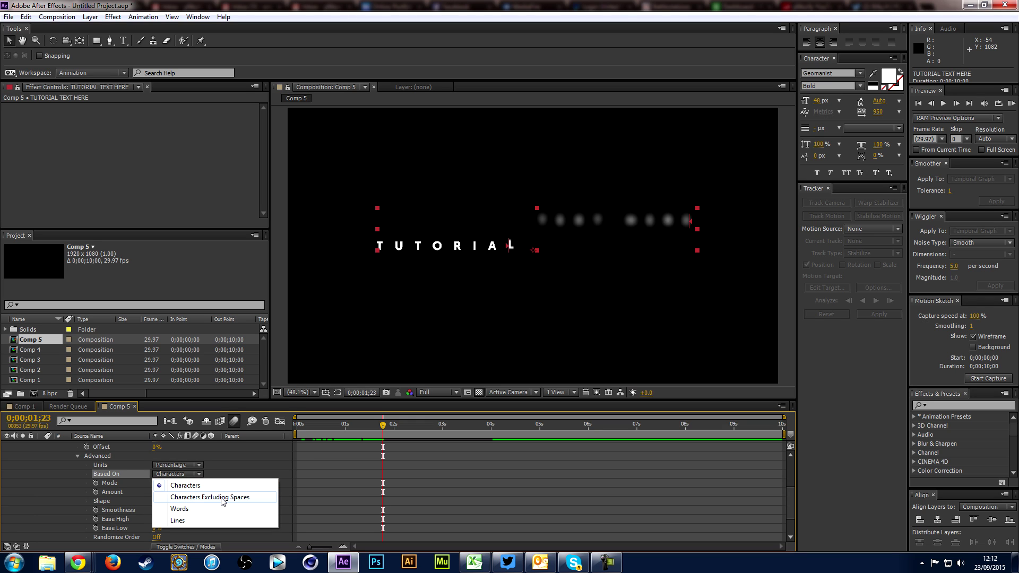
pyautogui.click(192, 510)
pyautogui.moveTo(320, 440); pyautogui.dragTo(524, 465)
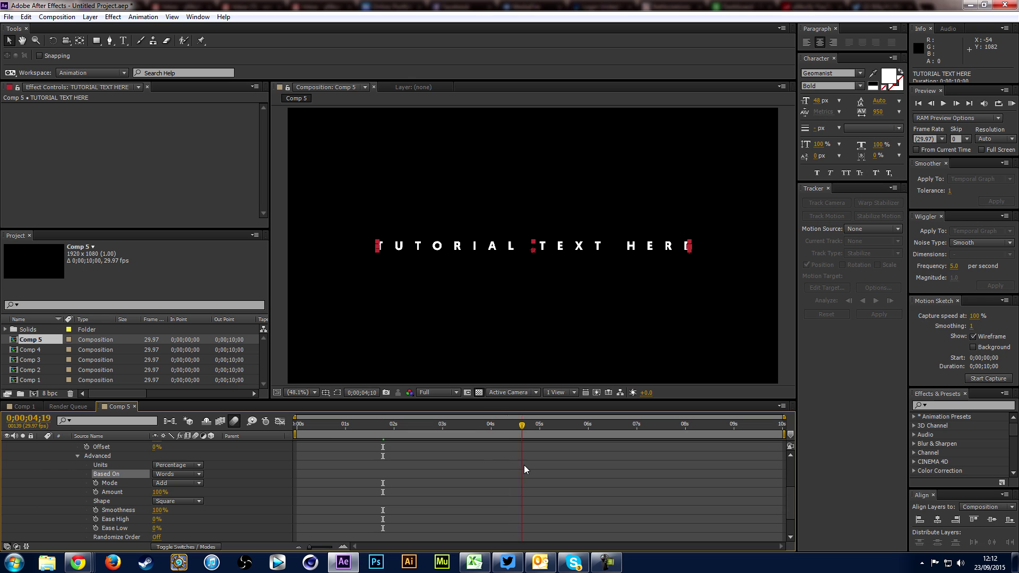
# Scrub Comp 1 to compare its text lines with the word-based animation, and go back to Comp 5.
pyautogui.click(18, 410)
pyautogui.moveTo(352, 436); pyautogui.dragTo(549, 447)
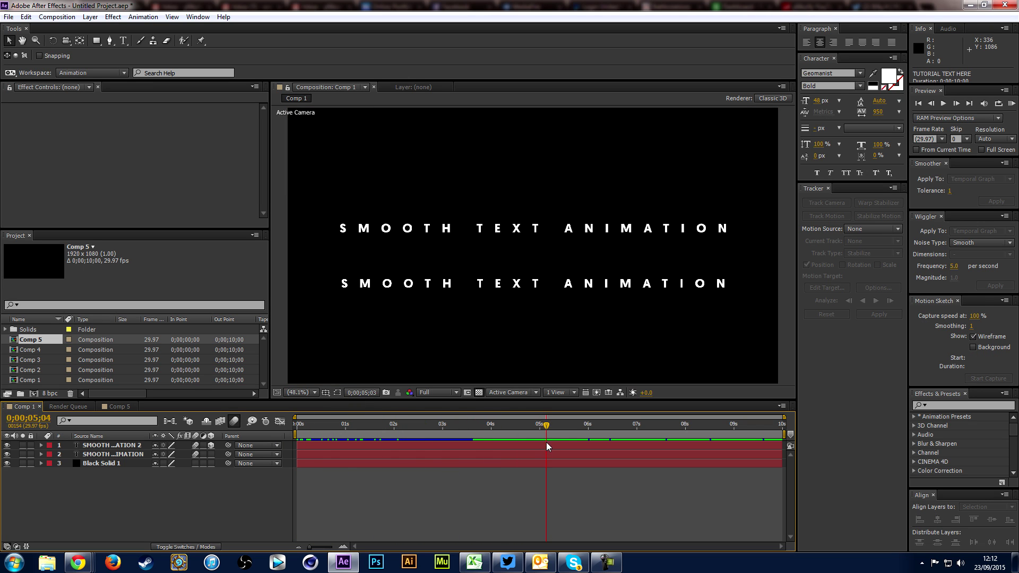
pyautogui.click(116, 406)
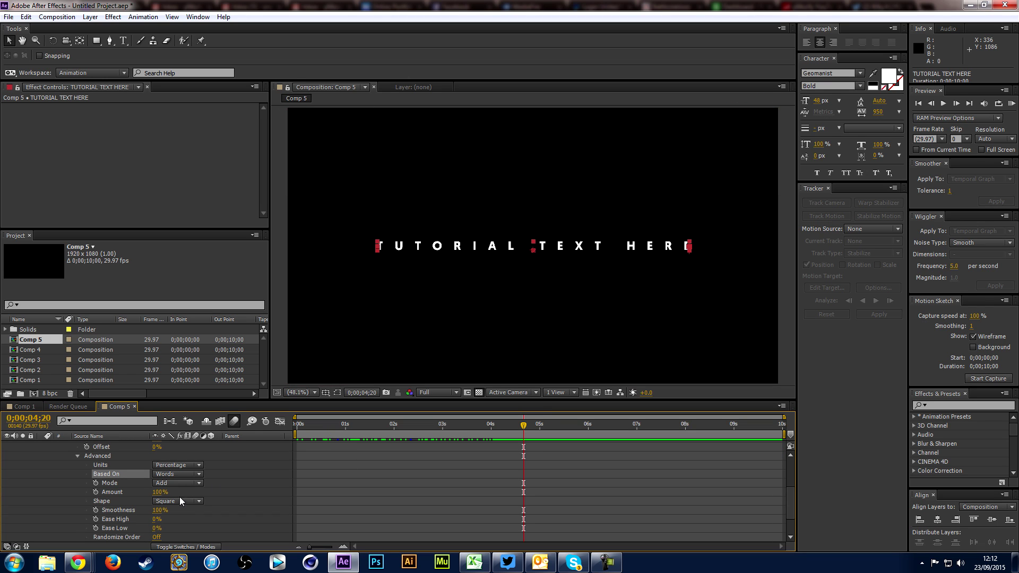
pyautogui.scroll(2, 262, 472)
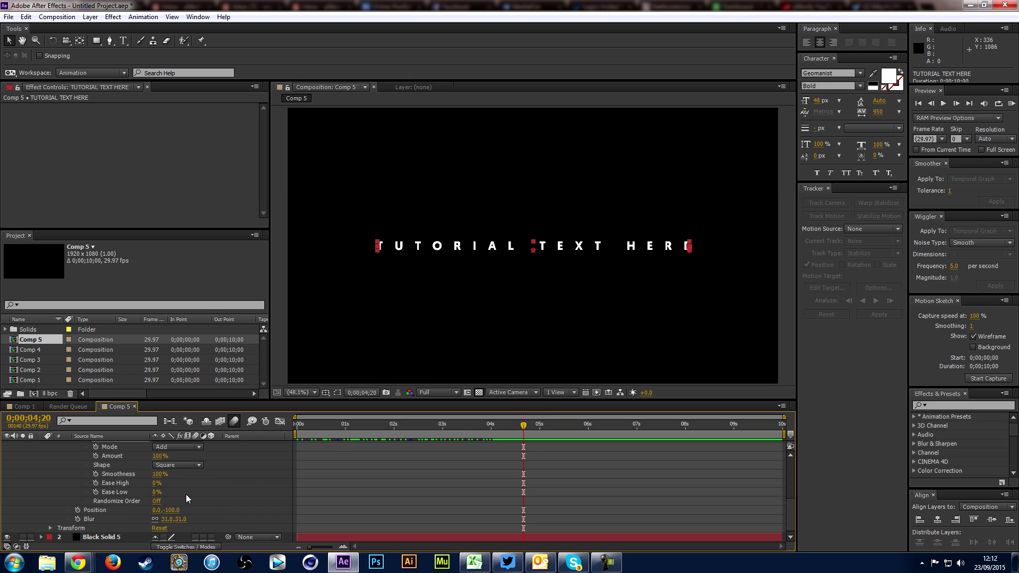
pyautogui.scroll(-3, 122, 514)
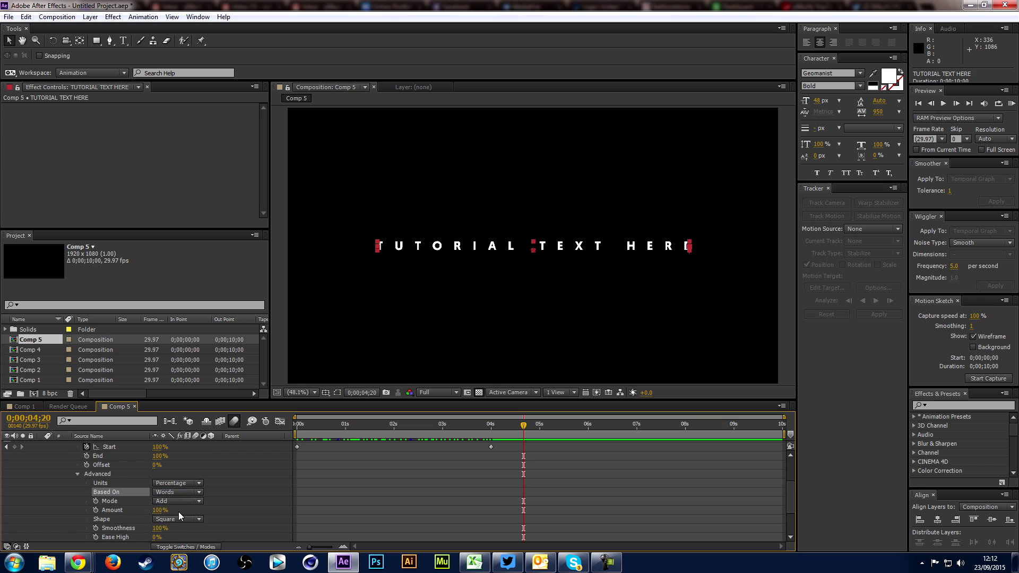
pyautogui.click(177, 457)
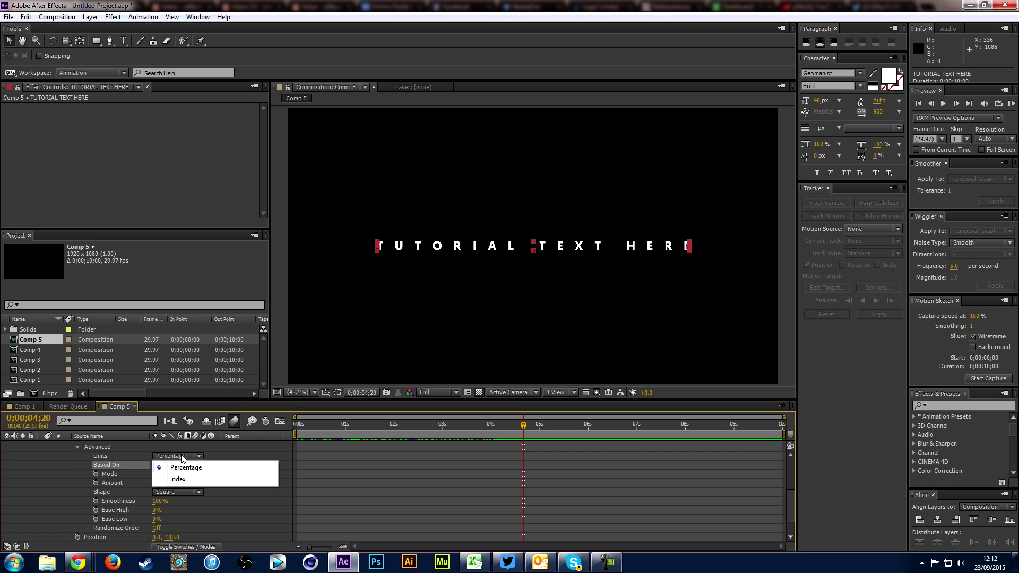
pyautogui.click(285, 463)
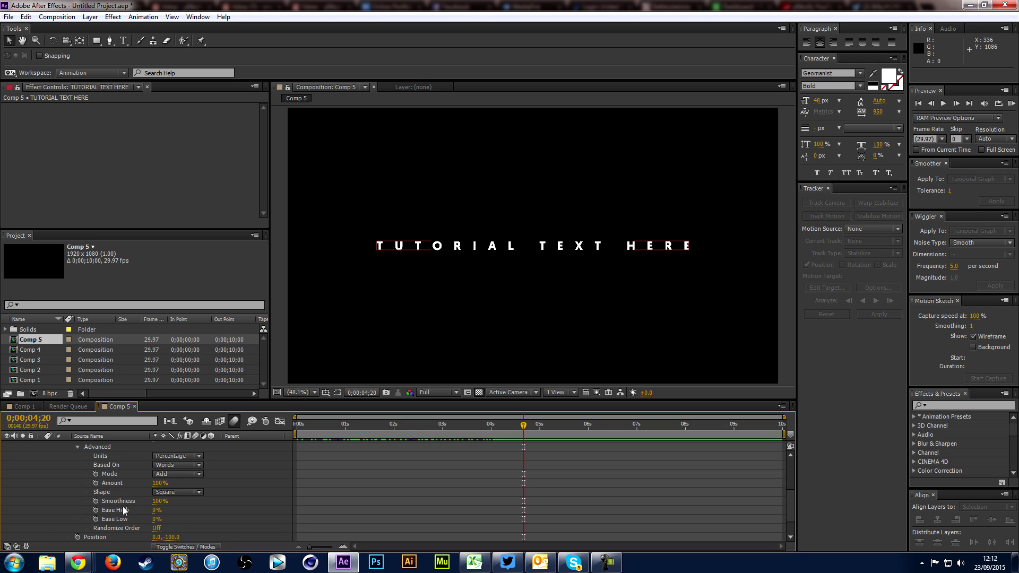
# Turn on Randomize Order for the range selector and base it on Characters.
pyautogui.scroll(-3, 155, 509)
pyautogui.click(156, 502)
pyautogui.scroll(3, 155, 508)
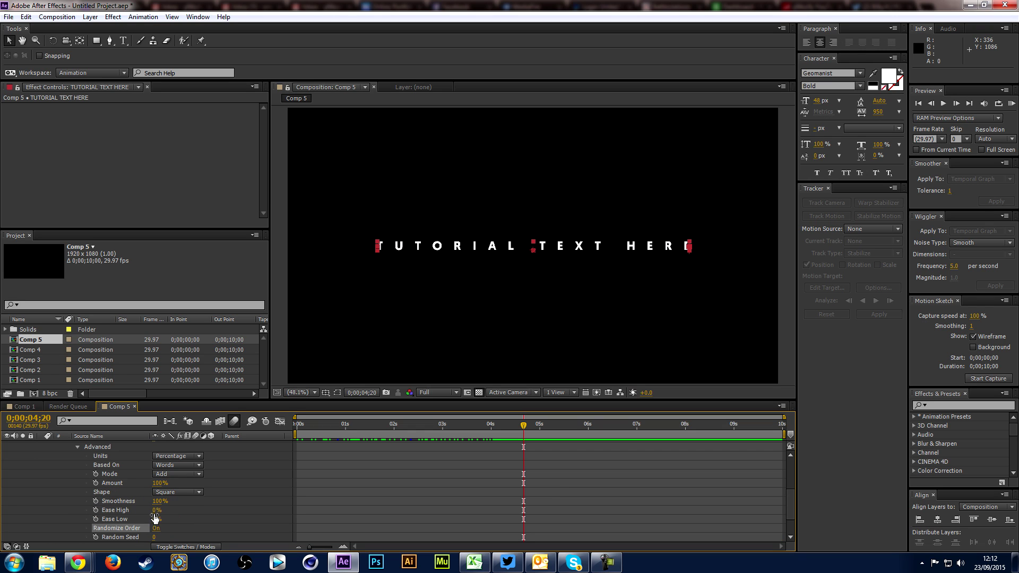
pyautogui.click(178, 465)
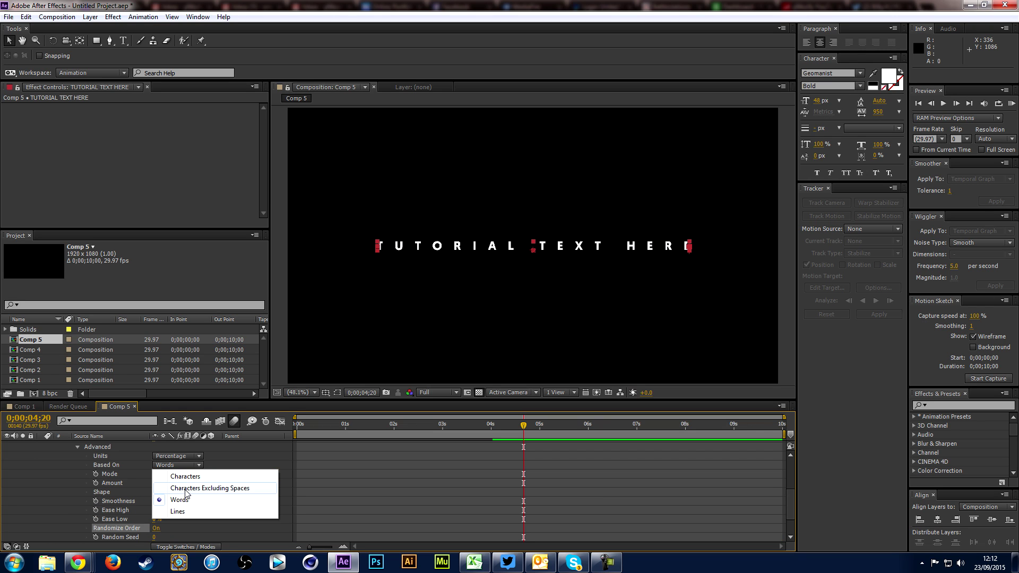
pyautogui.click(179, 489)
# Set the range selector's Random Seed to 458 and scrub through the randomized letter animation.
pyautogui.scroll(-3, 155, 507)
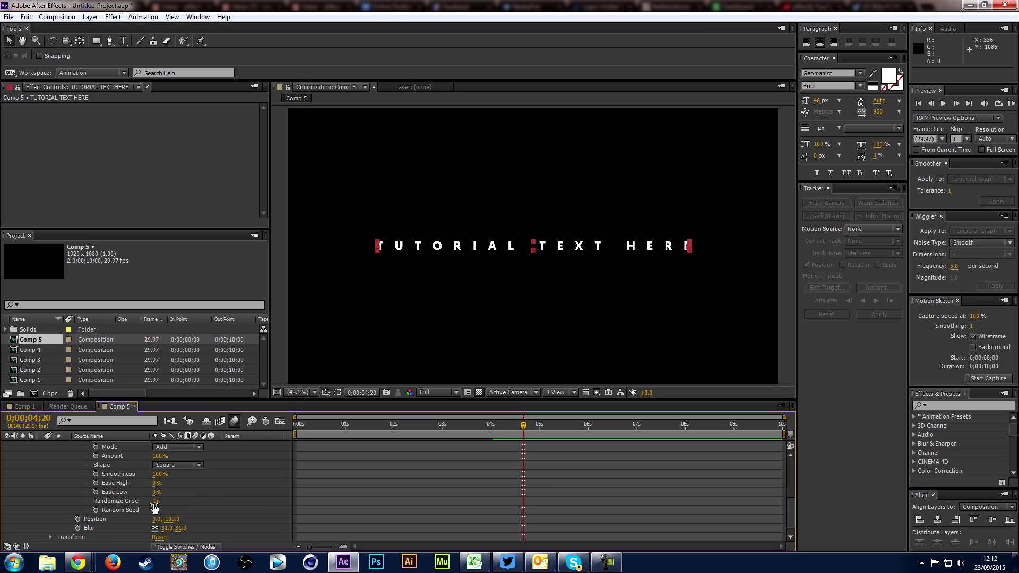
pyautogui.click(96, 510)
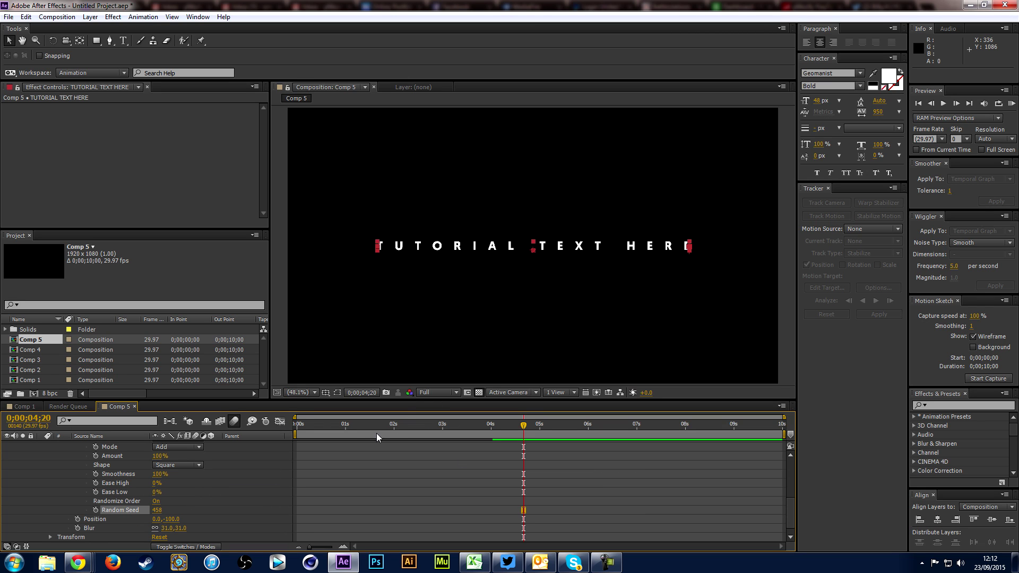
pyautogui.moveTo(377, 436); pyautogui.dragTo(426, 471)
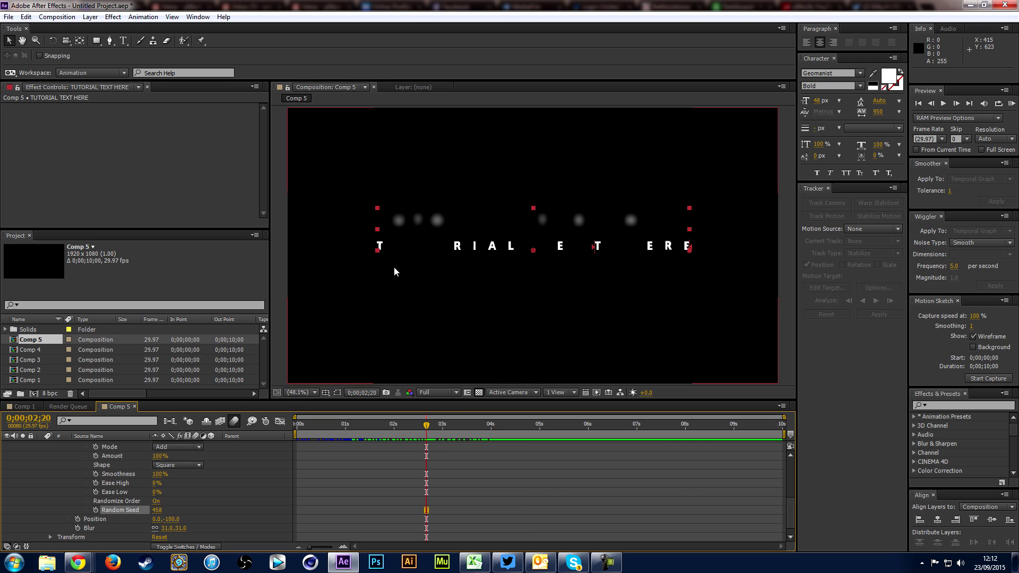
pyautogui.click(315, 424)
pyautogui.moveTo(326, 432); pyautogui.dragTo(476, 428)
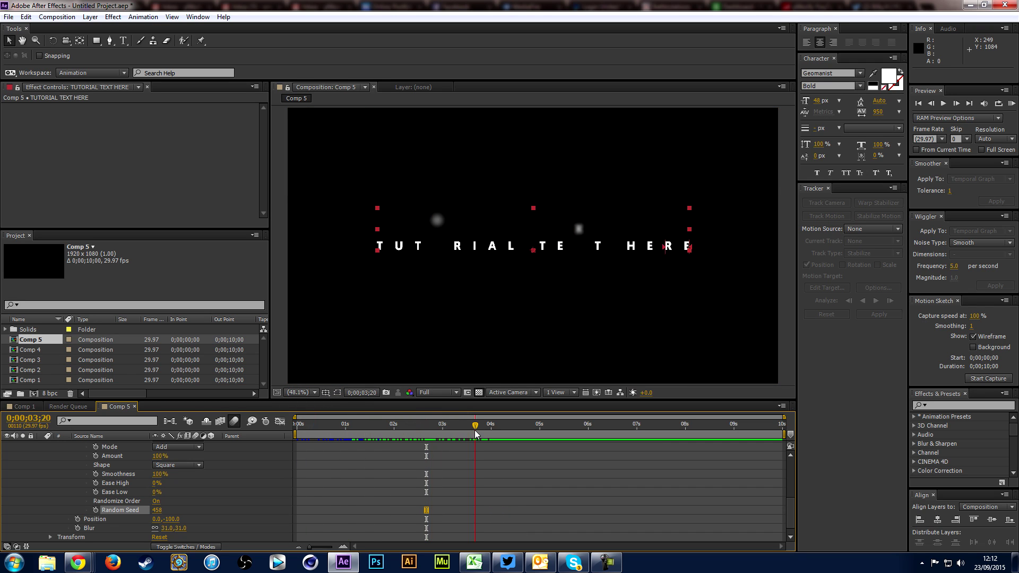
# Turn off Randomize Order, base the range selector on Words, and scrub through the animation.
pyautogui.click(156, 501)
pyautogui.scroll(2, 79, 511)
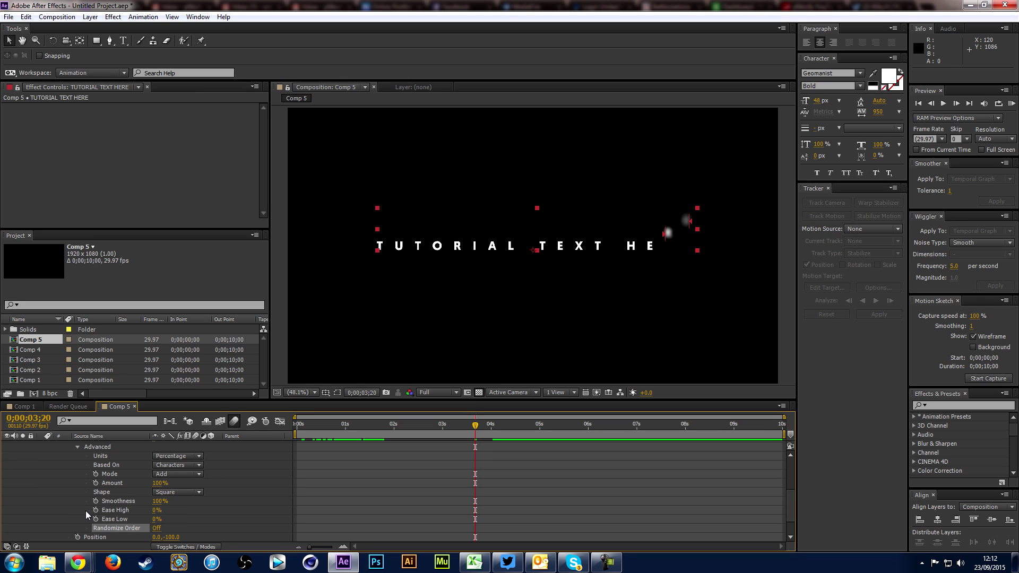
pyautogui.click(185, 467)
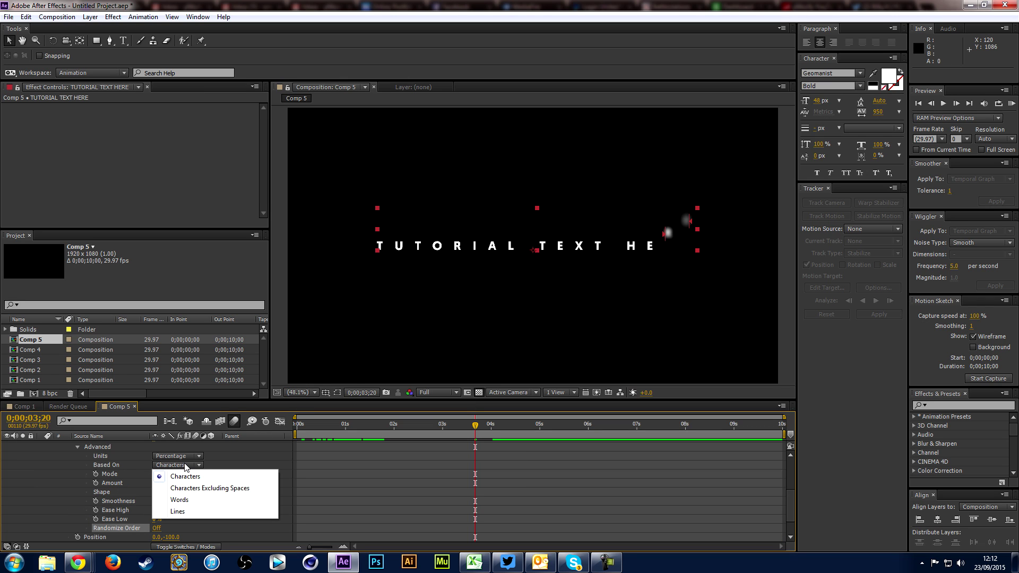
pyautogui.click(186, 498)
pyautogui.moveTo(415, 447); pyautogui.dragTo(467, 447)
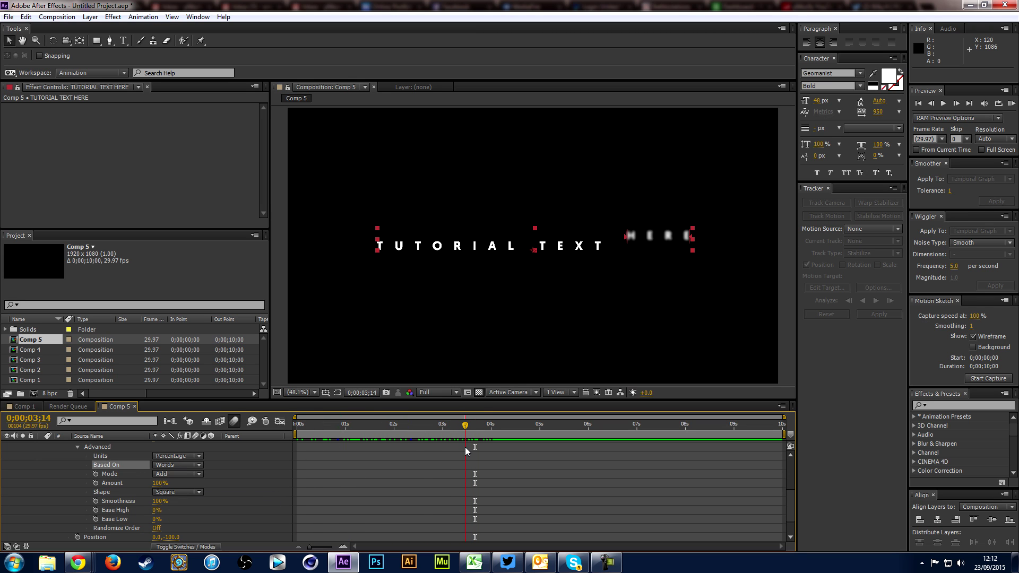
# Base the range selector on Characters again and scrub the animation from the start past the 4-second keyframe.
pyautogui.click(164, 469)
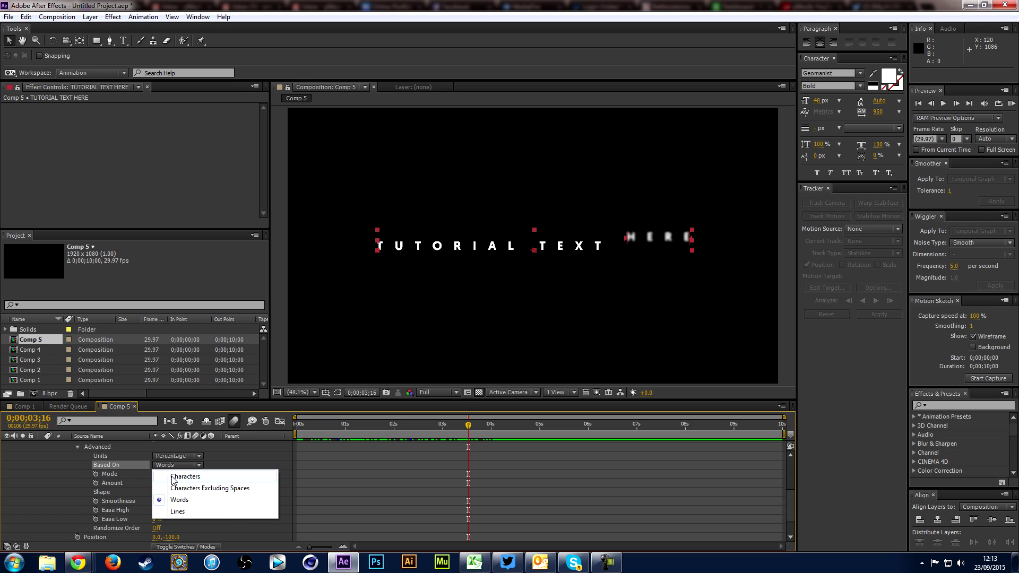
pyautogui.click(170, 471)
pyautogui.moveTo(297, 434); pyautogui.dragTo(430, 443)
pyautogui.scroll(1, 219, 461)
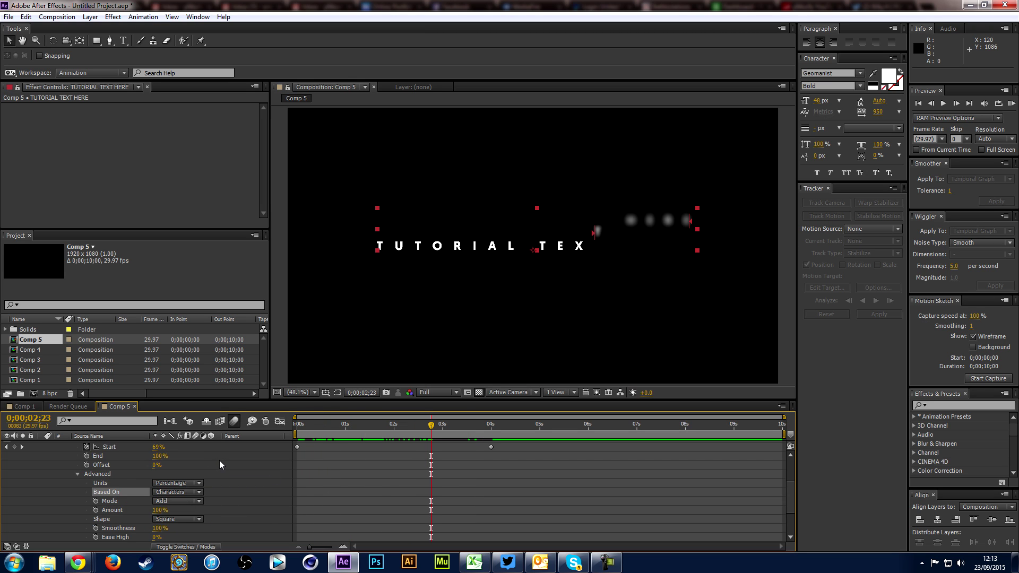
pyautogui.scroll(1, 235, 444)
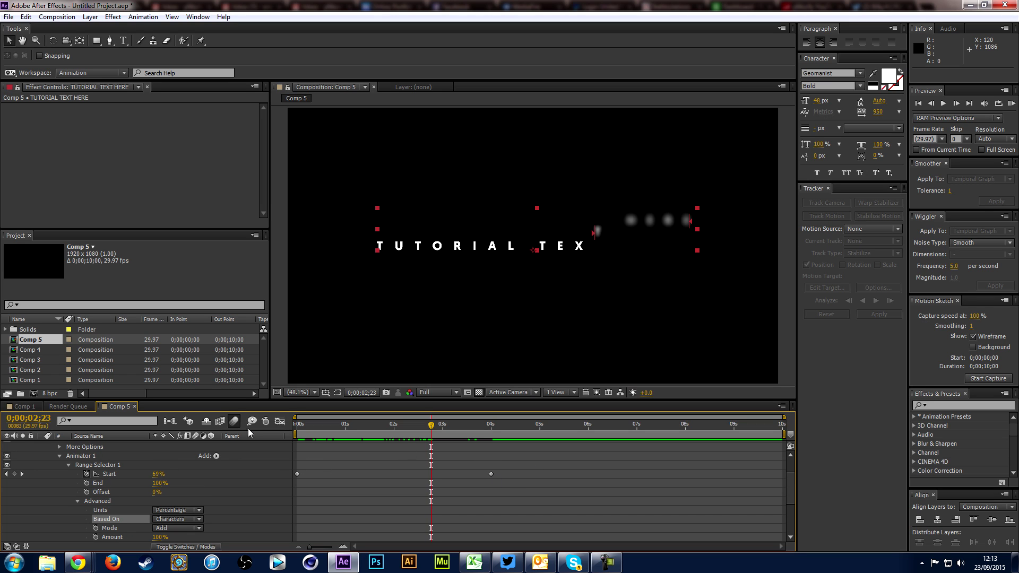
pyautogui.moveTo(296, 434); pyautogui.dragTo(500, 451)
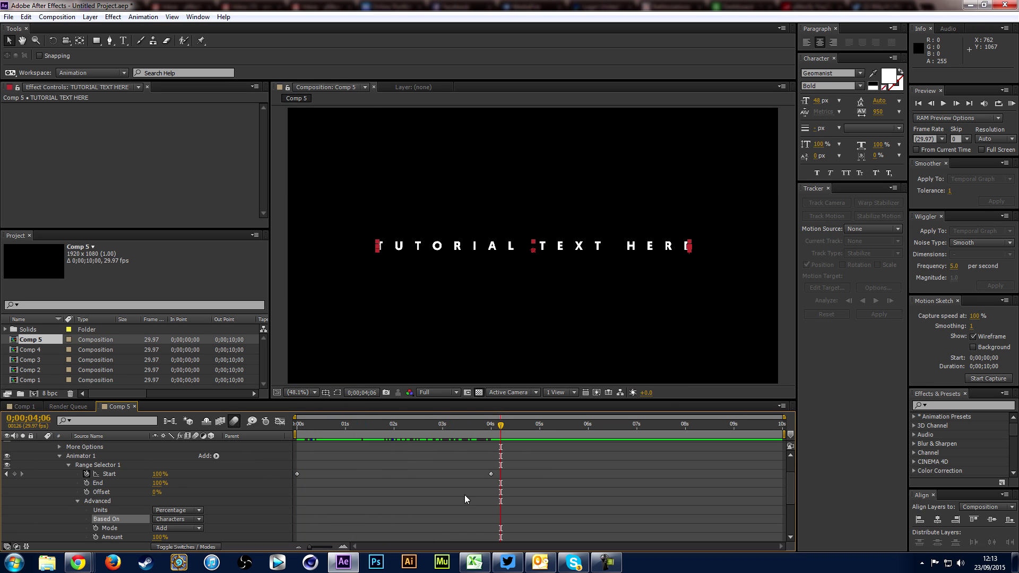
# Apply Easy Ease to both Start keyframes of the range selector and scrub through the first part of the animation.
pyautogui.moveTo(519, 467)
pyautogui.mouseDown()
pyautogui.moveTo(401, 492)
pyautogui.moveTo(294, 478)
pyautogui.moveTo(491, 470)
pyautogui.moveTo(278, 494)
pyautogui.moveTo(295, 482)
pyautogui.mouseUp()
pyautogui.rightClick(297, 474)
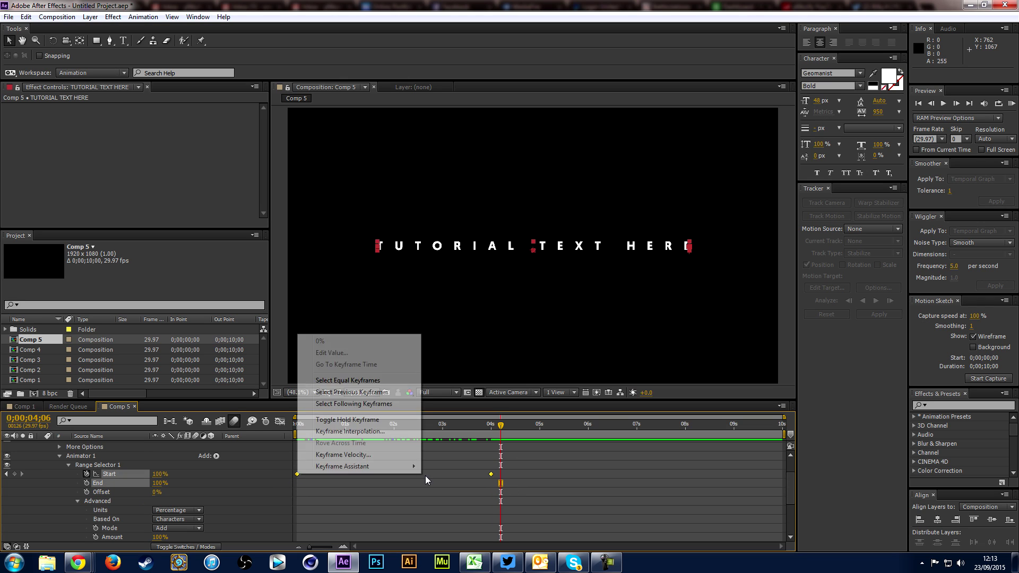
pyautogui.moveTo(410, 468)
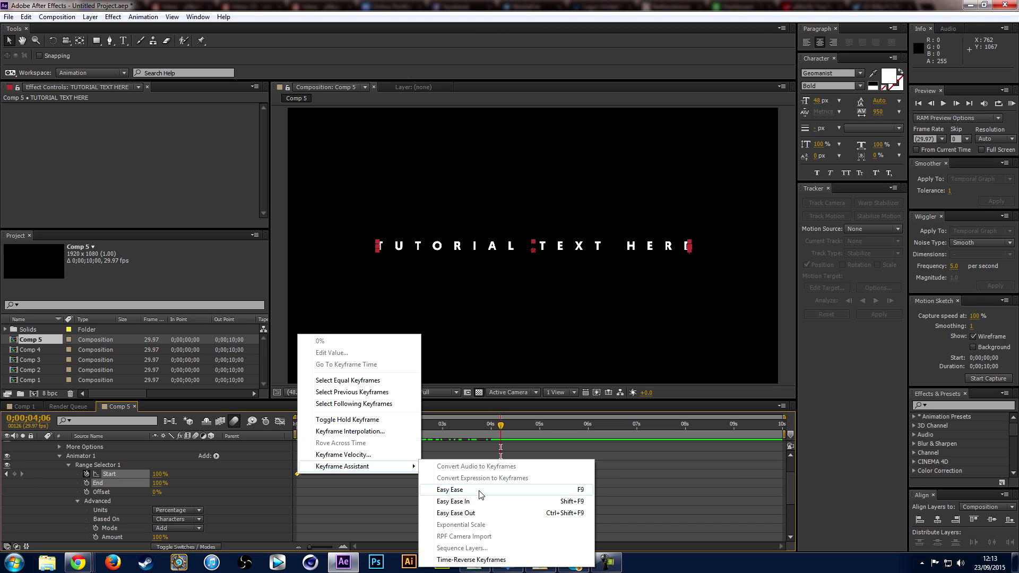
pyautogui.click(538, 489)
pyautogui.moveTo(296, 424); pyautogui.dragTo(377, 448)
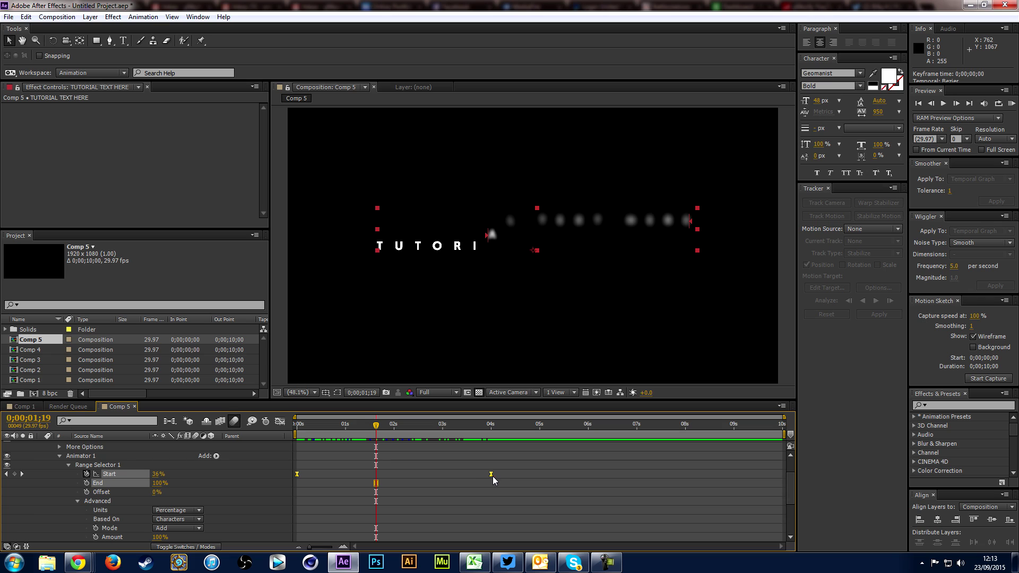
# In the Graph Editor, extend the 4-second Start keyframe's incoming handle back to 0 seconds for a fast start and slow finish, and scrub the result.
pyautogui.moveTo(493, 476)
pyautogui.moveTo(500, 462); pyautogui.dragTo(294, 478)
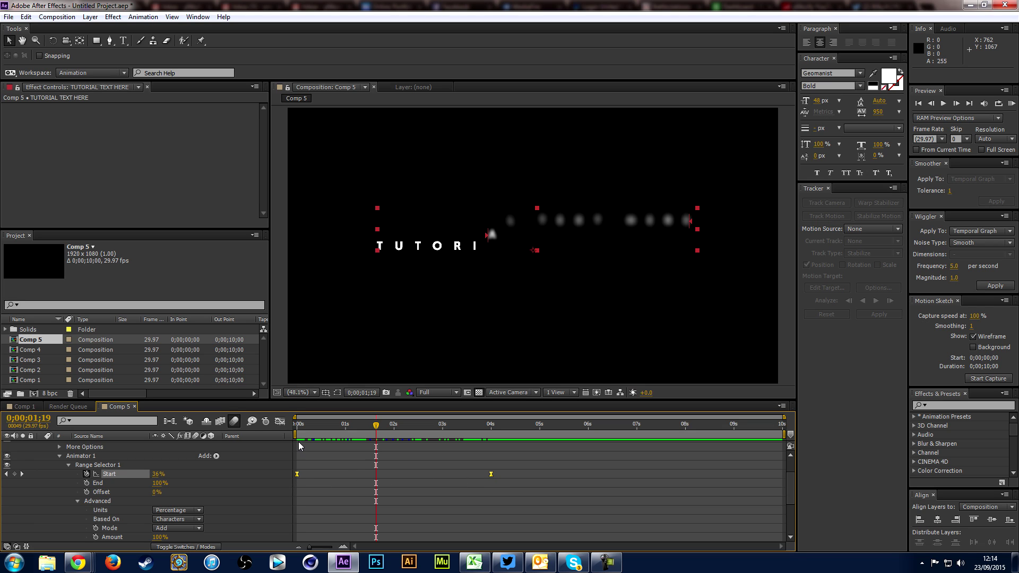
pyautogui.click(279, 423)
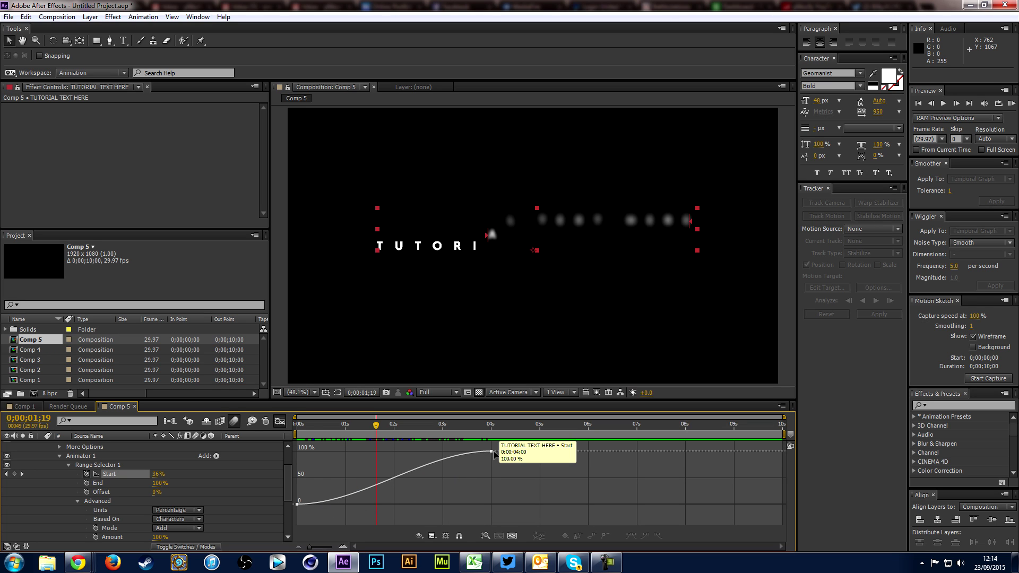
pyautogui.click(492, 452)
pyautogui.keyDown('shift'); pyautogui.click(296, 504); pyautogui.keyUp('shift')
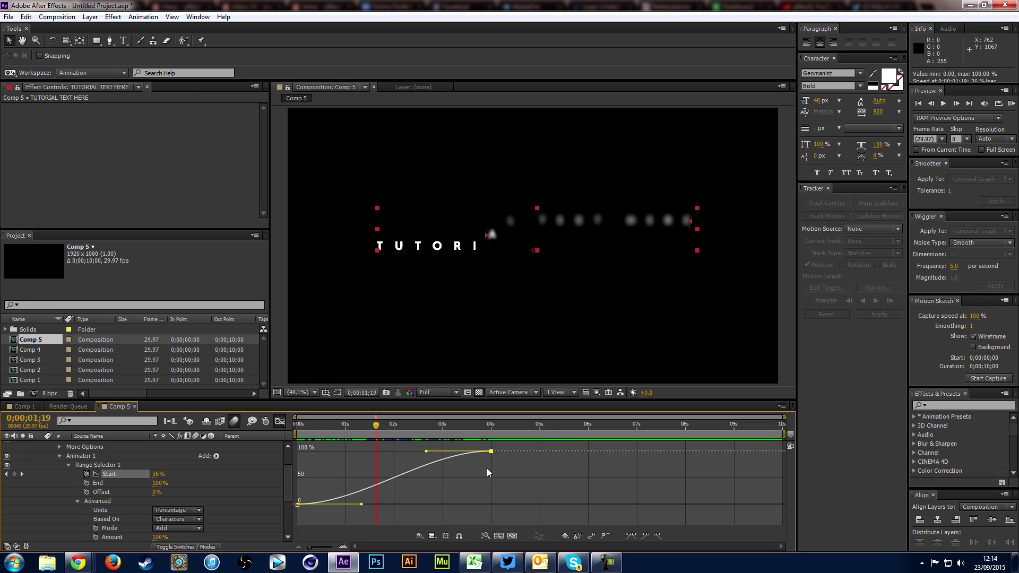
pyautogui.moveTo(427, 454); pyautogui.dragTo(278, 470)
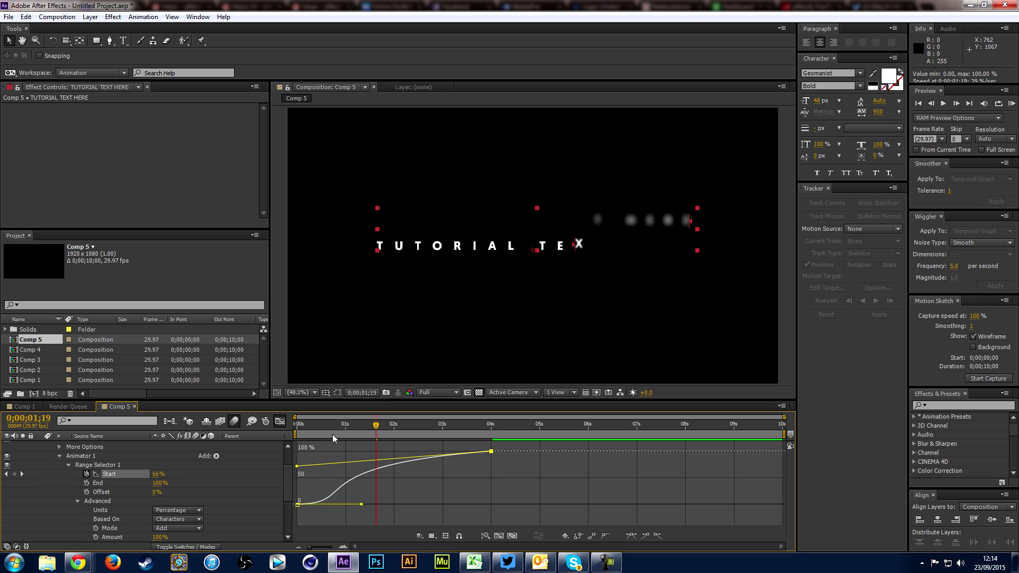
pyautogui.moveTo(332, 434); pyautogui.dragTo(478, 435)
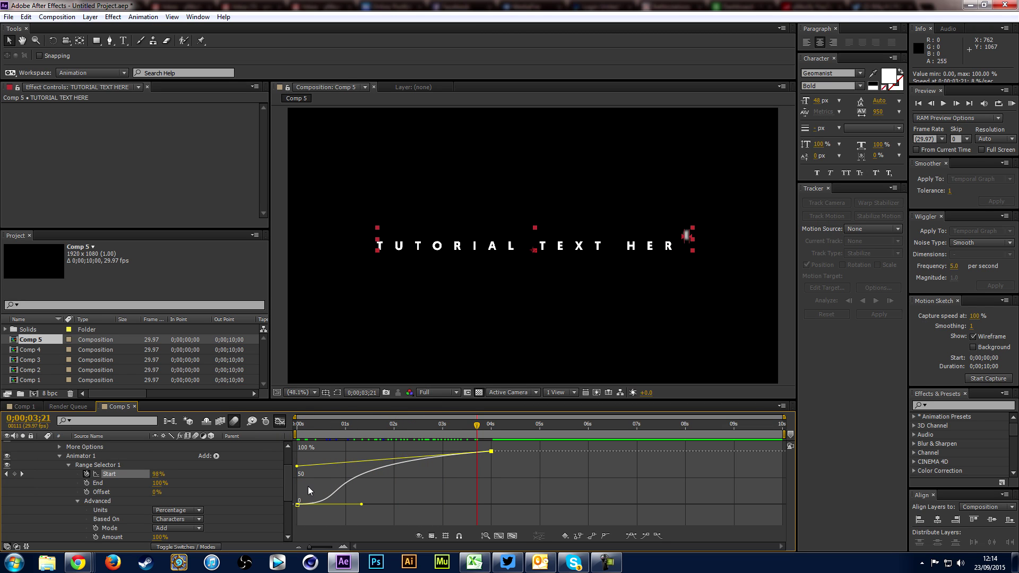